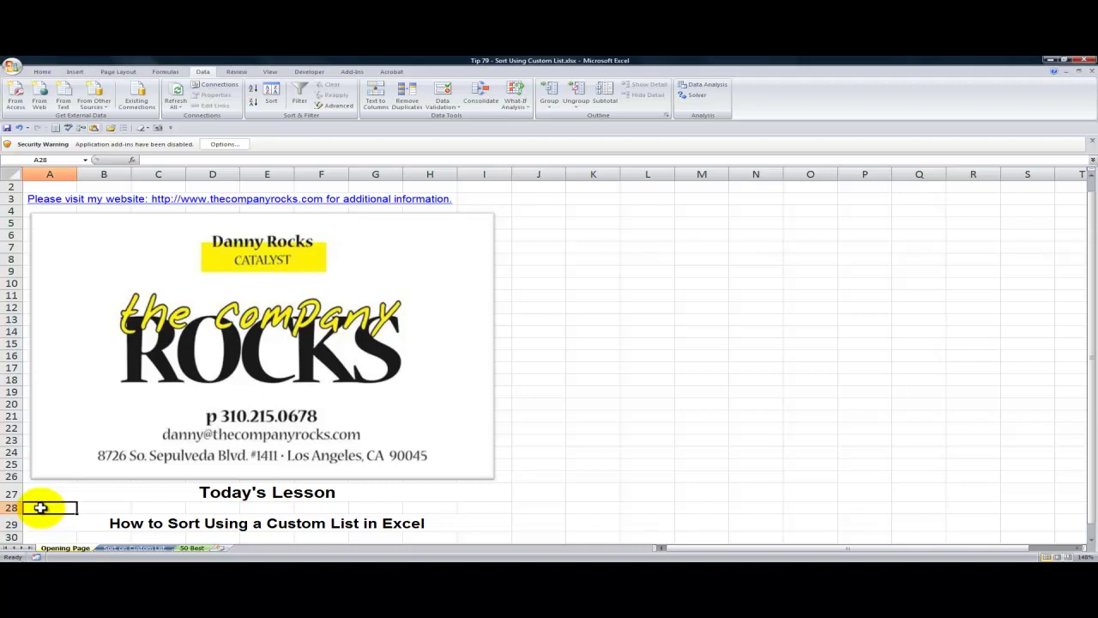
Switch to the Sort on Custom List sheet and select the first Month, Product and Sales ($3,720) cells
left_click(43, 522)
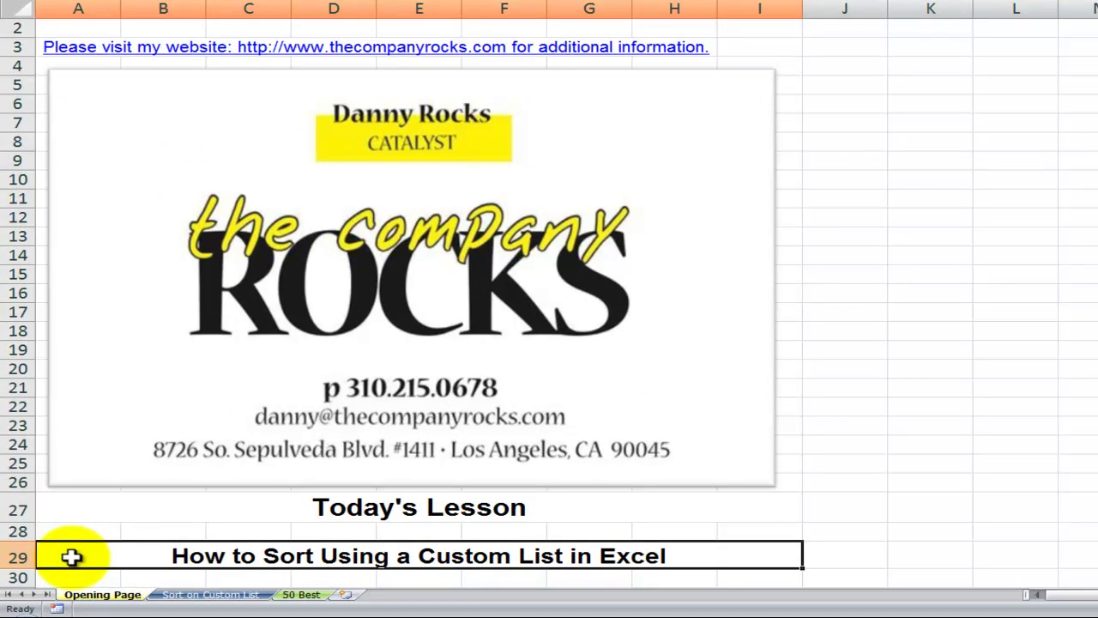
left_click(183, 595)
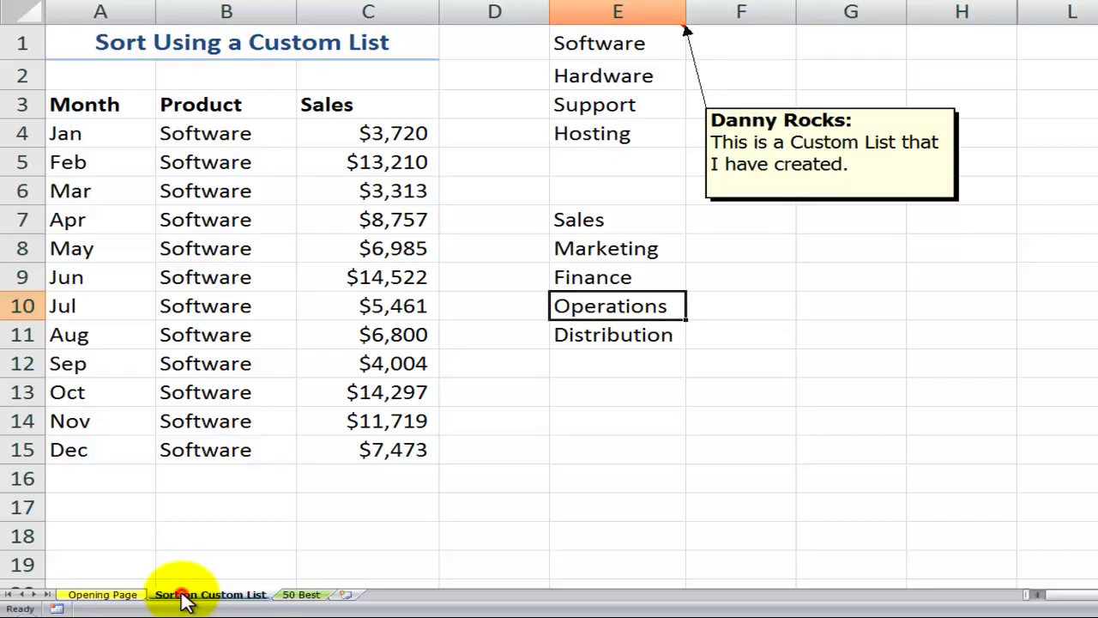
left_click(103, 128)
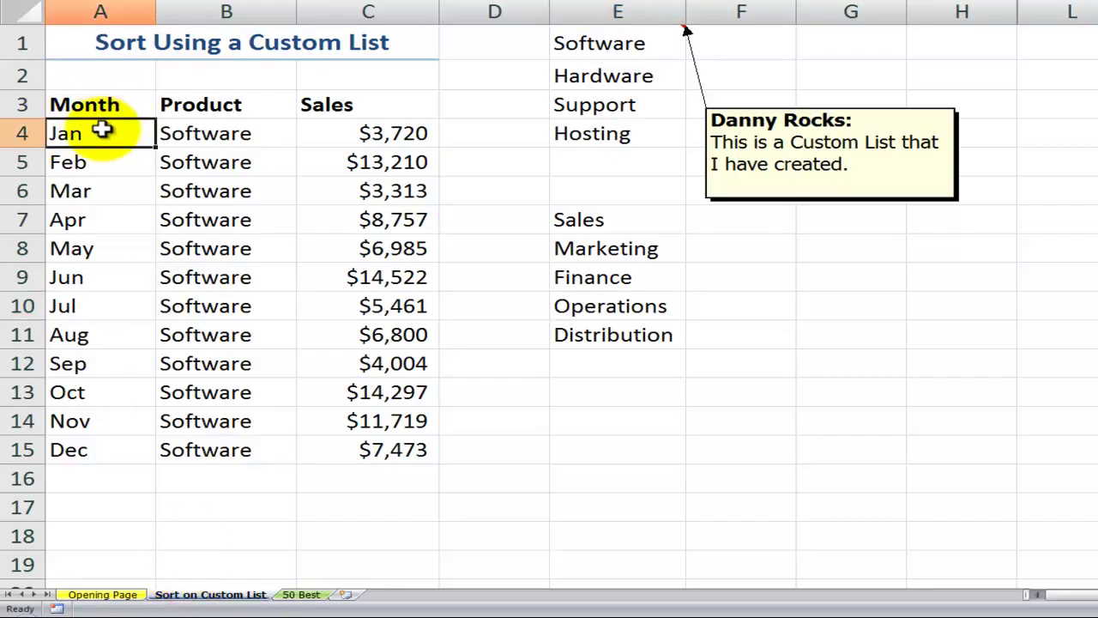
left_click(206, 135)
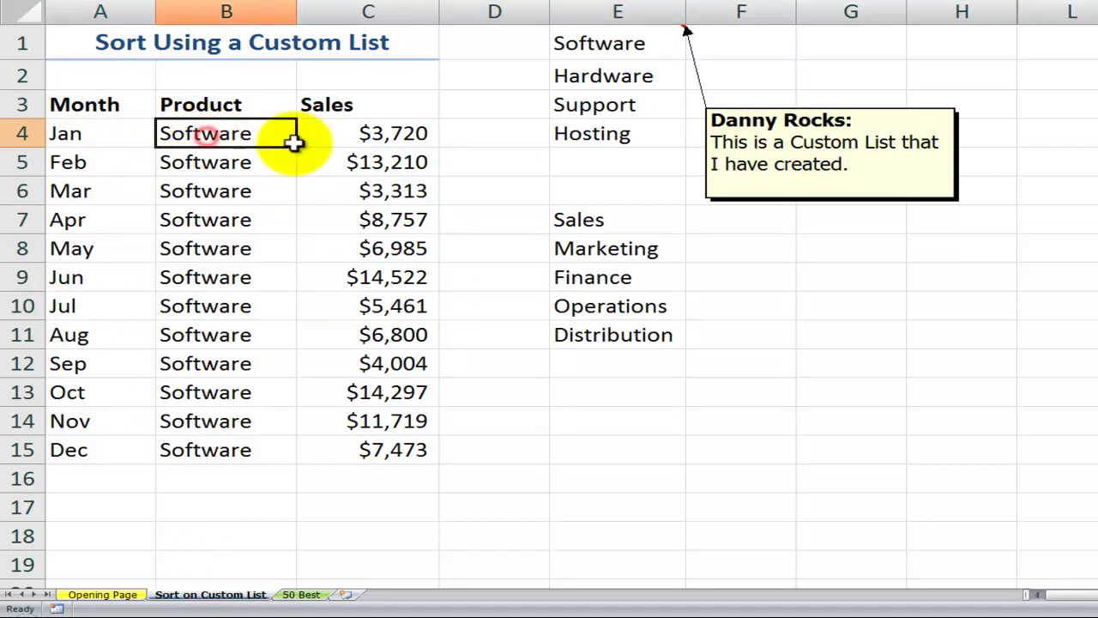
left_click(382, 135)
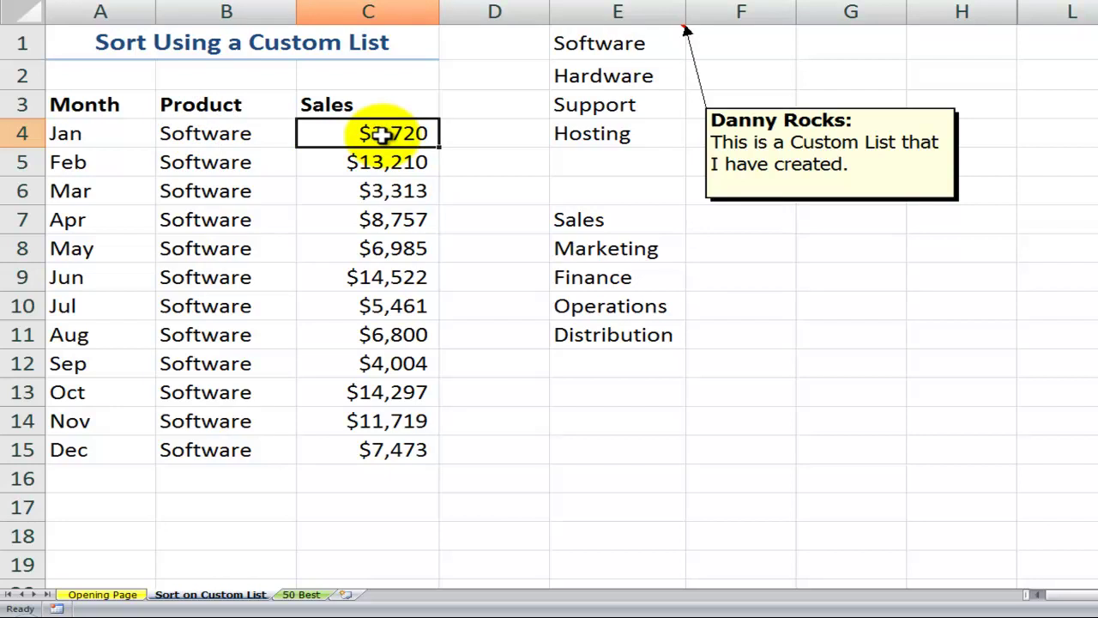
right_click(382, 135)
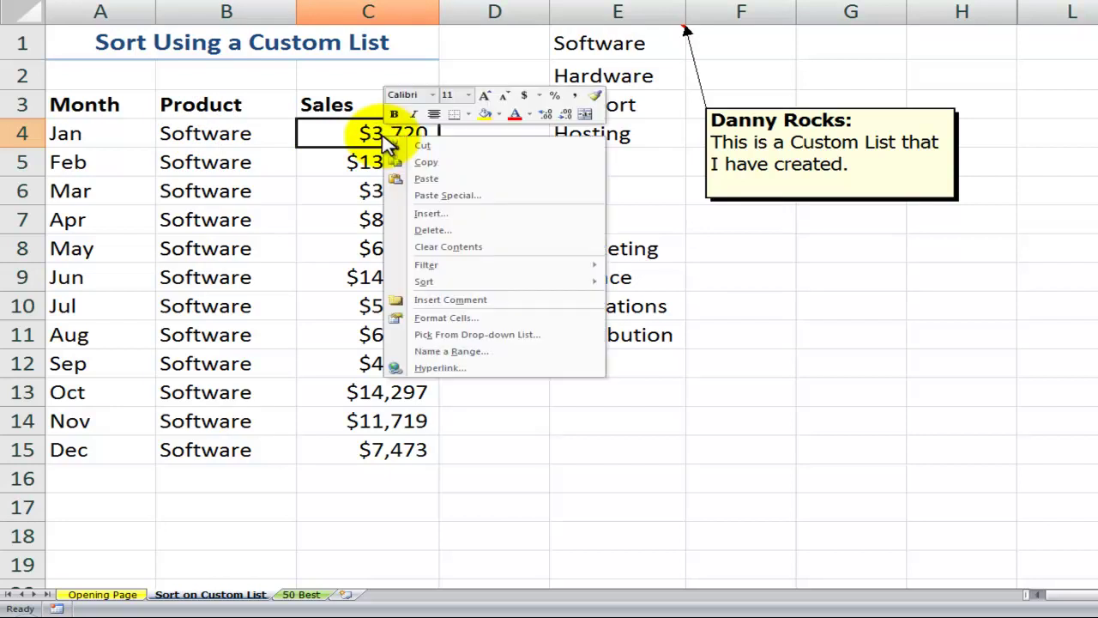
Sort the table by Sales largest to smallest, putting Jun at $14,522 on top
mouse_move(441, 287)
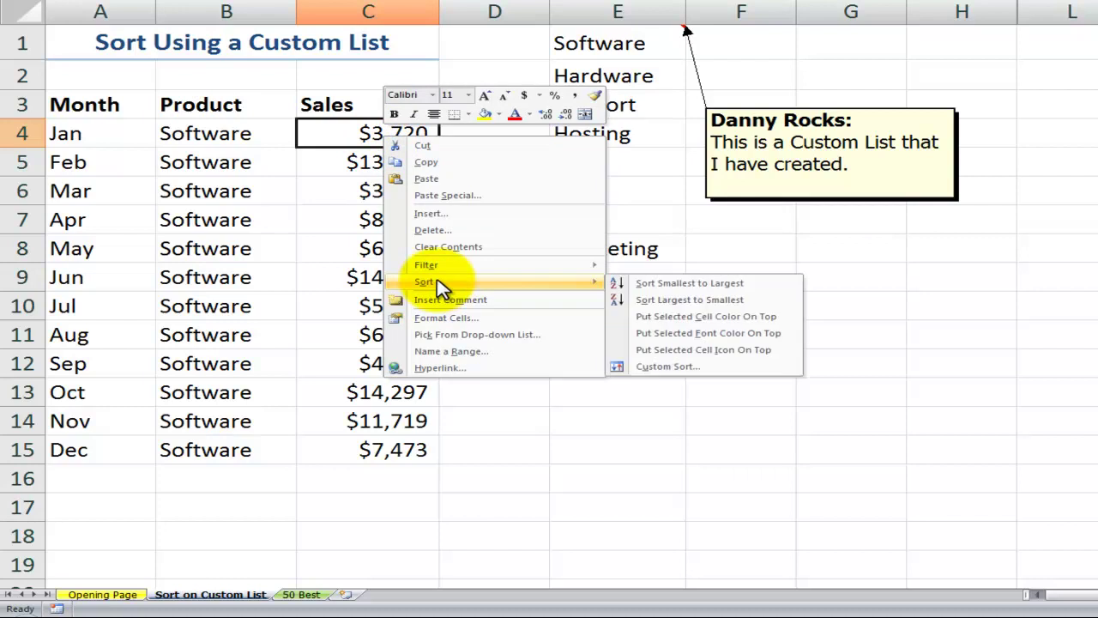
left_click(690, 300)
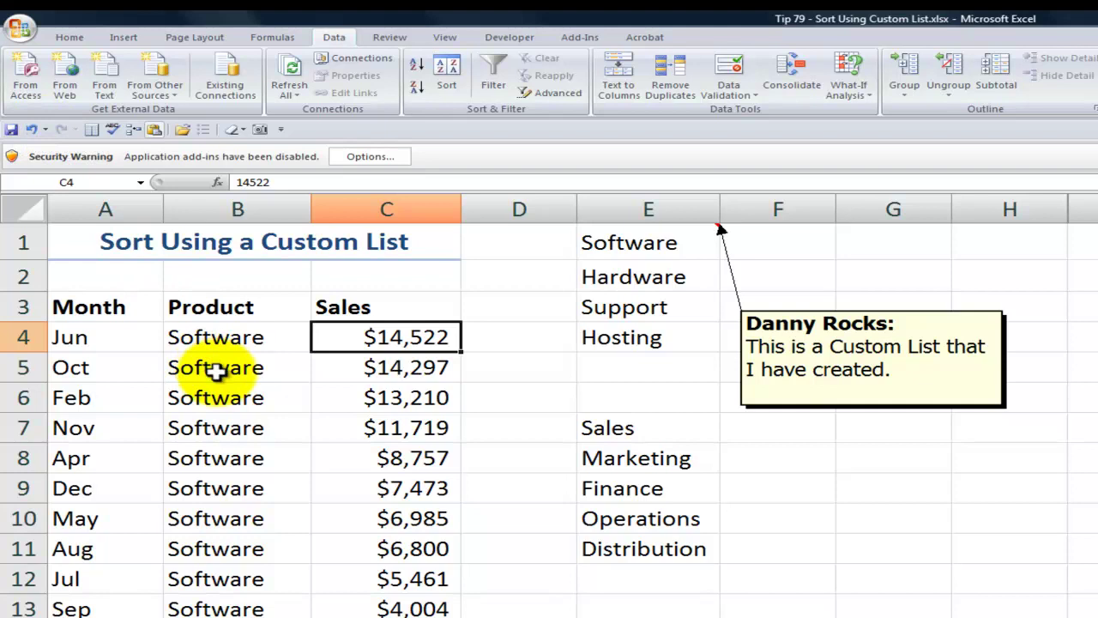
left_click(114, 339)
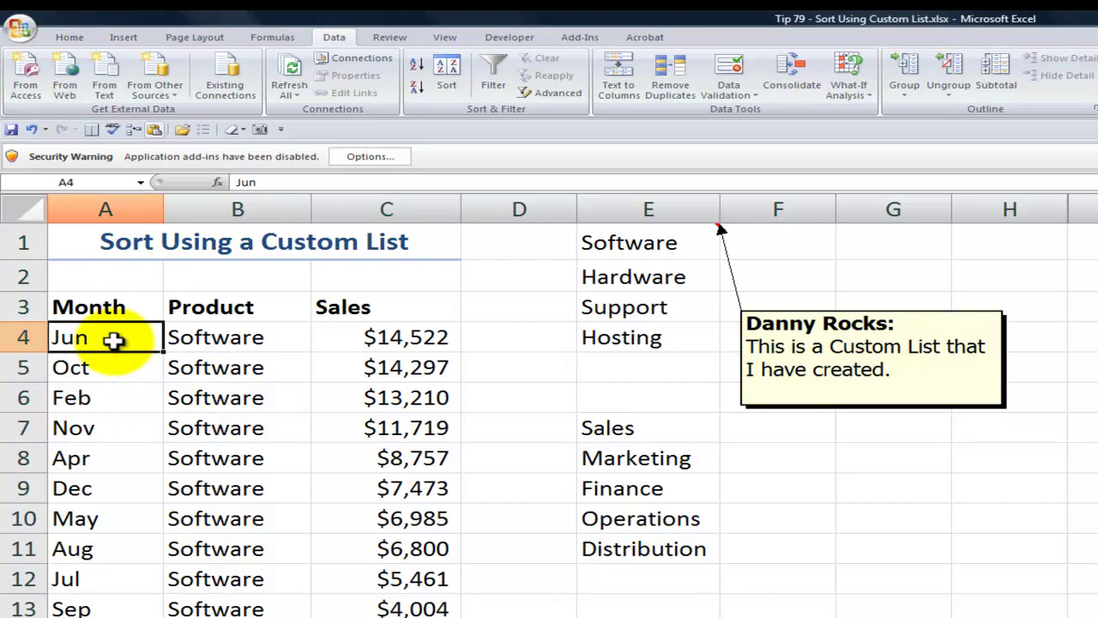
Apply Sort A to Z on the Month column so Apr comes first and Sep last
right_click(114, 340)
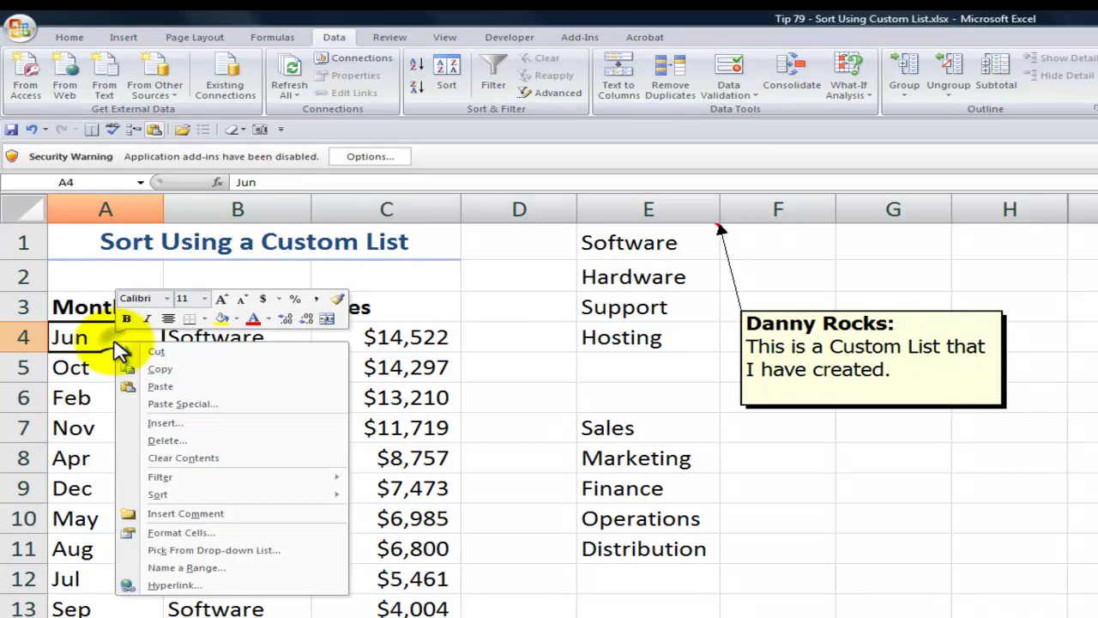
mouse_move(189, 497)
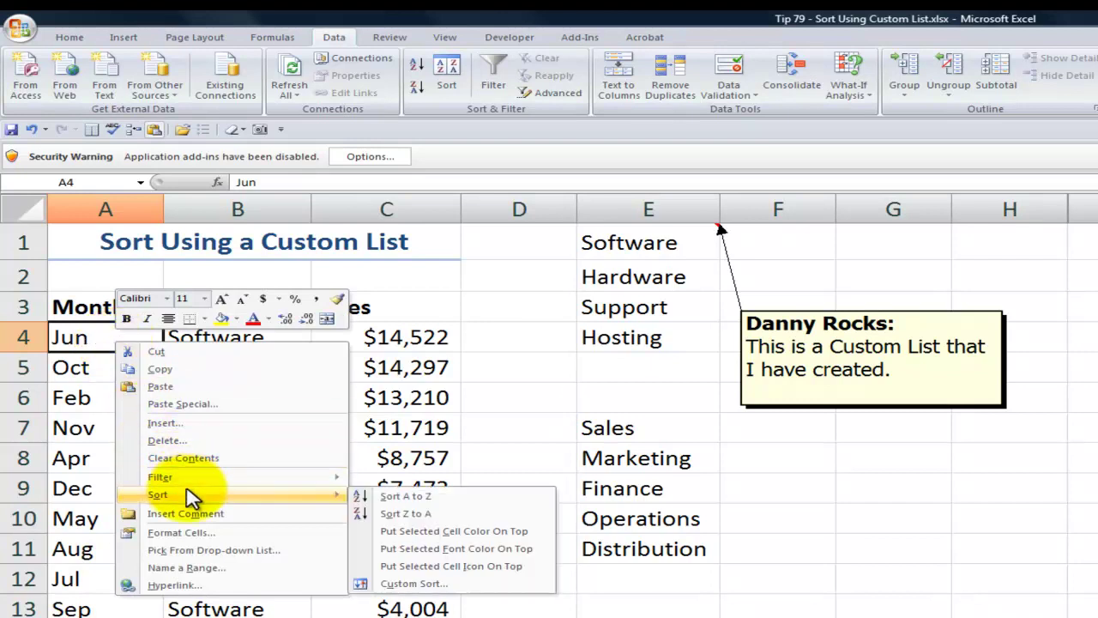
left_click(404, 498)
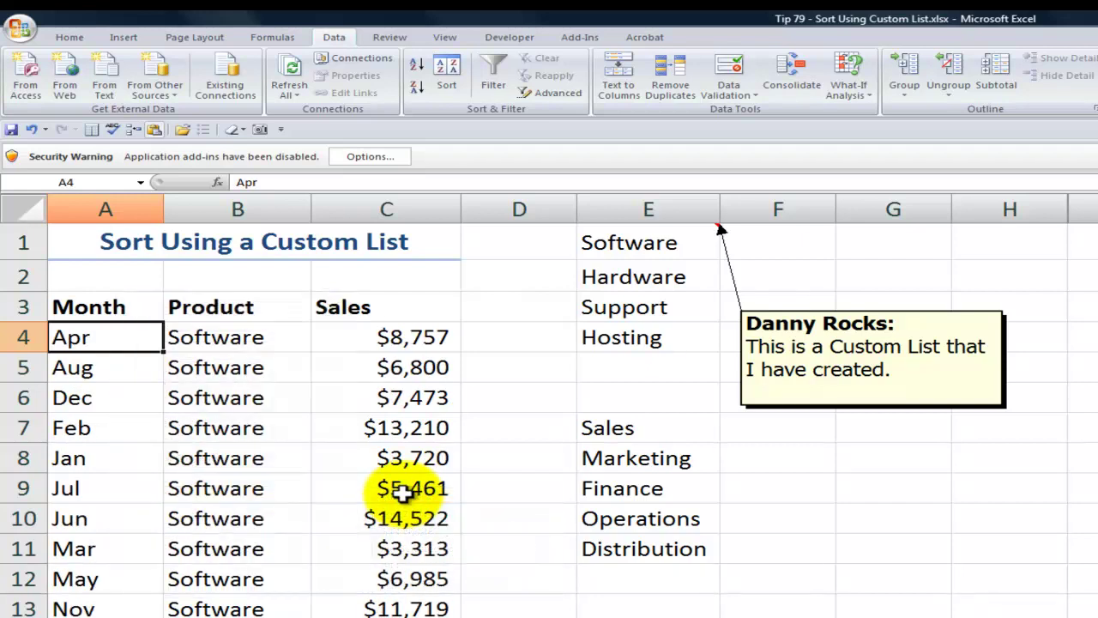
Open Custom Sort for the Month column and choose Custom List as the order
right_click(122, 342)
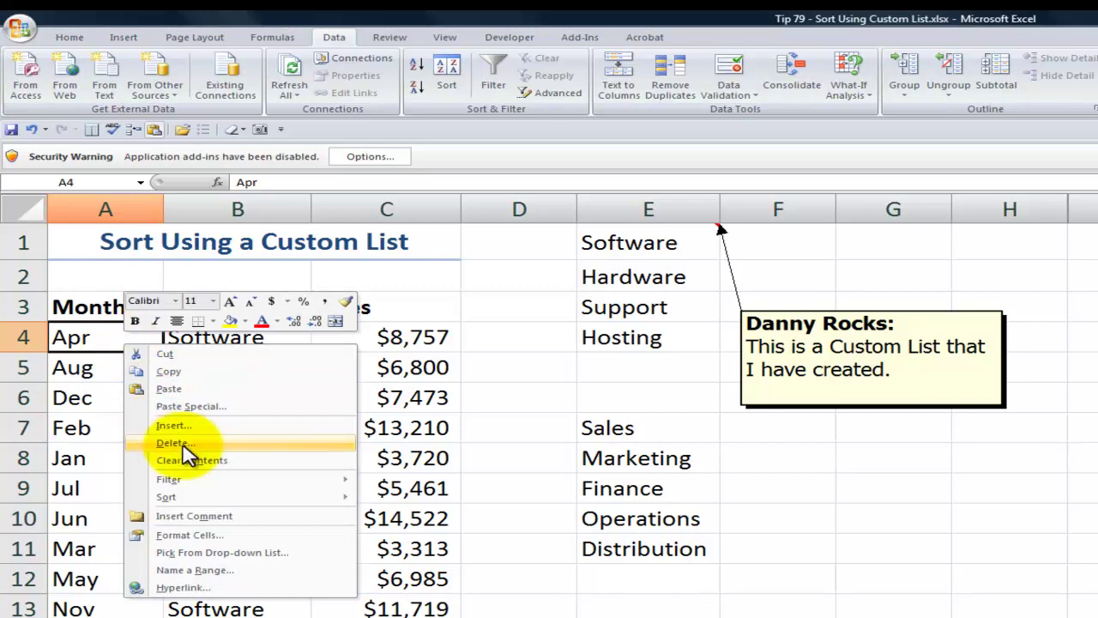
mouse_move(204, 502)
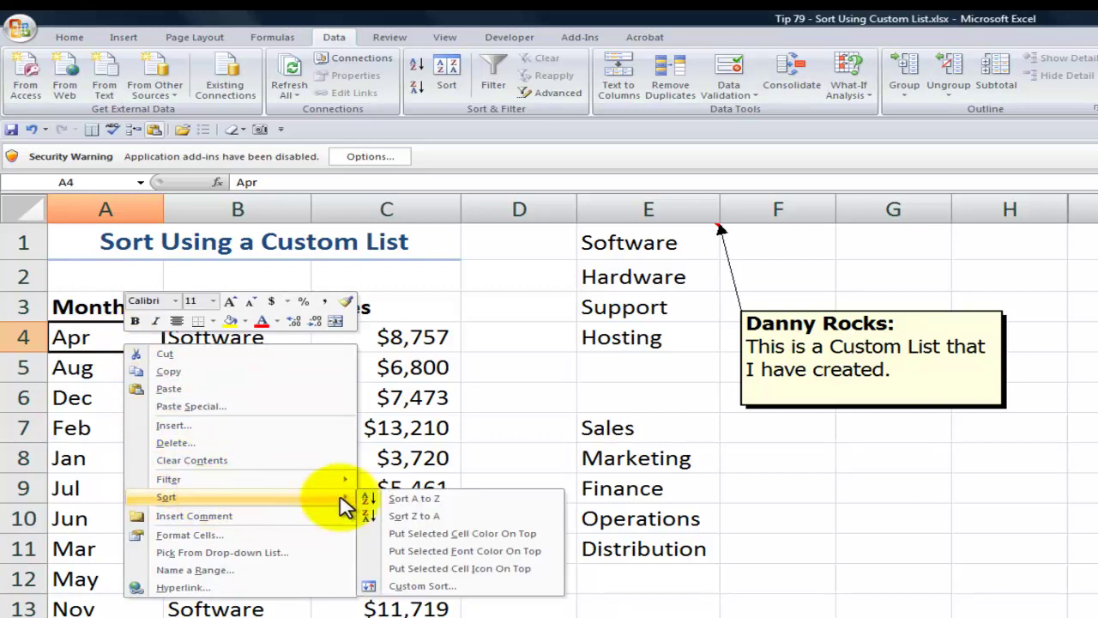
left_click(420, 586)
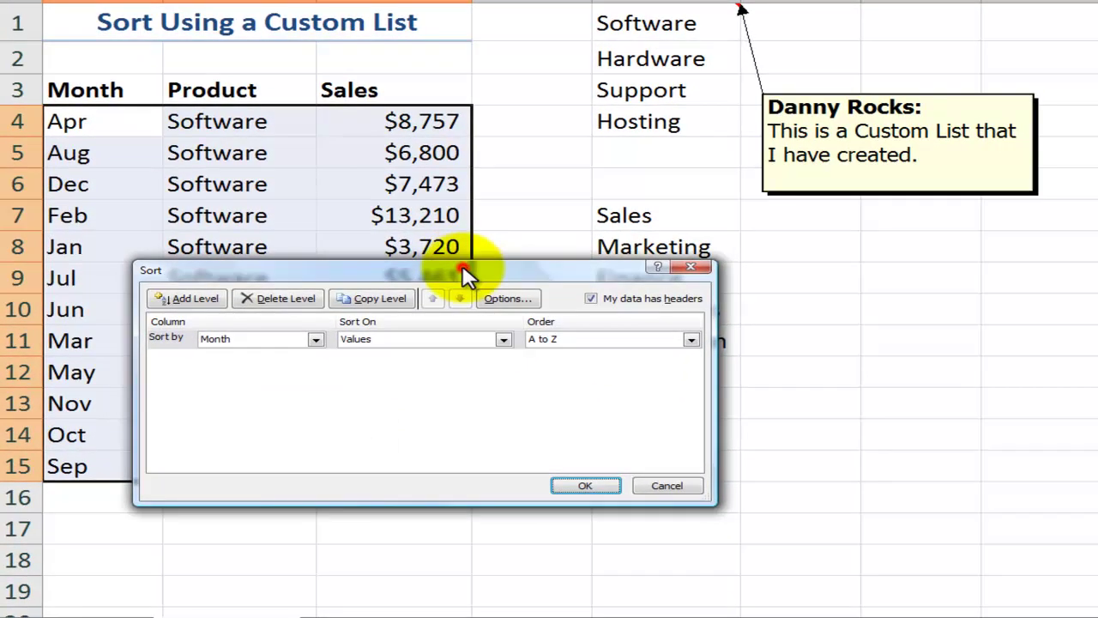
left_click_drag(454, 429, 484, 333)
left_click_drag(493, 167, 503, 97)
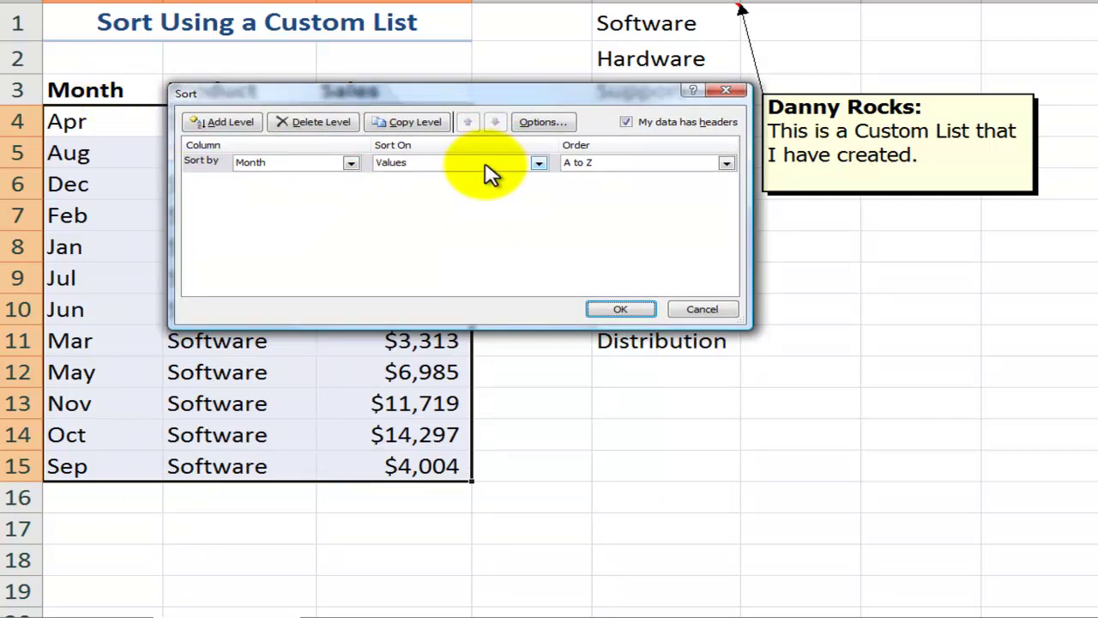
left_click(725, 164)
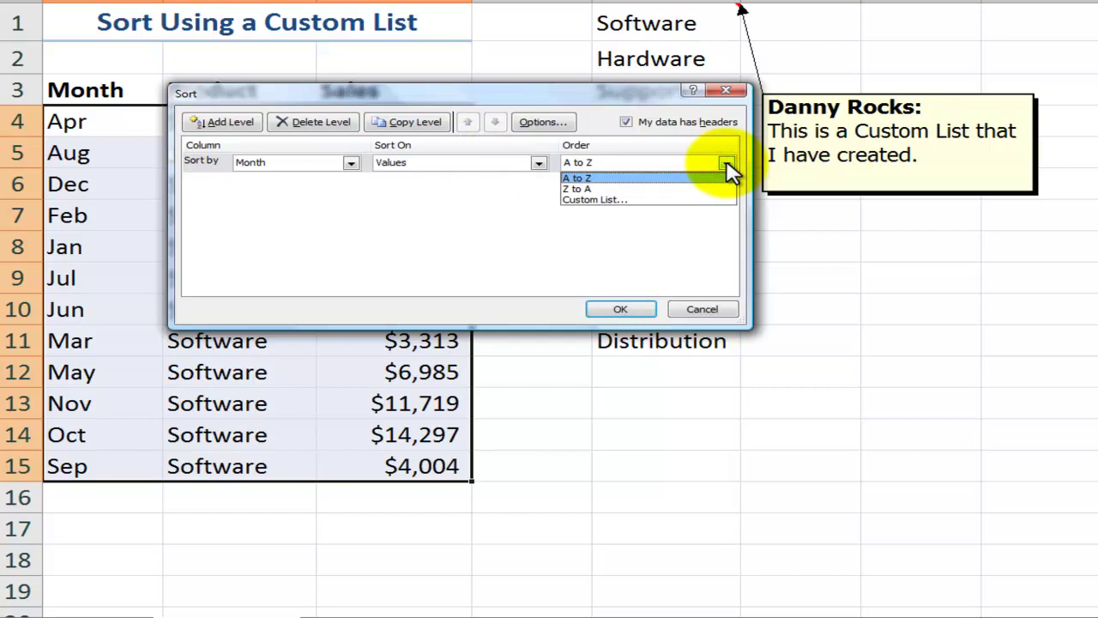
left_click(667, 199)
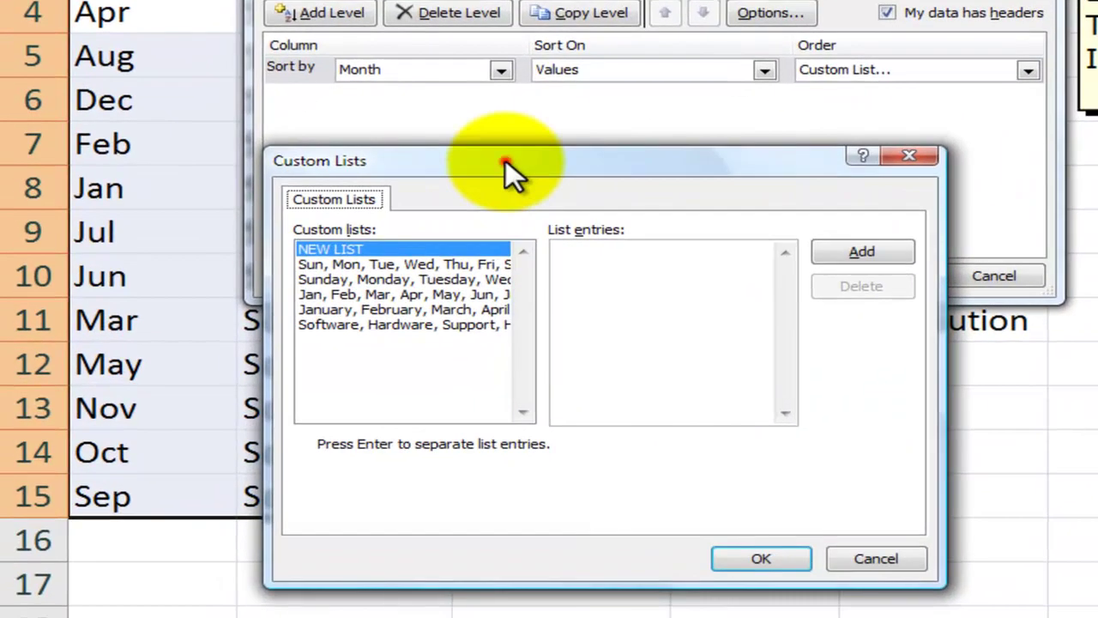
Sort by Month using the Jan, Feb, Mar… custom list so rows run Jan through Dec
left_click_drag(506, 160, 657, 125)
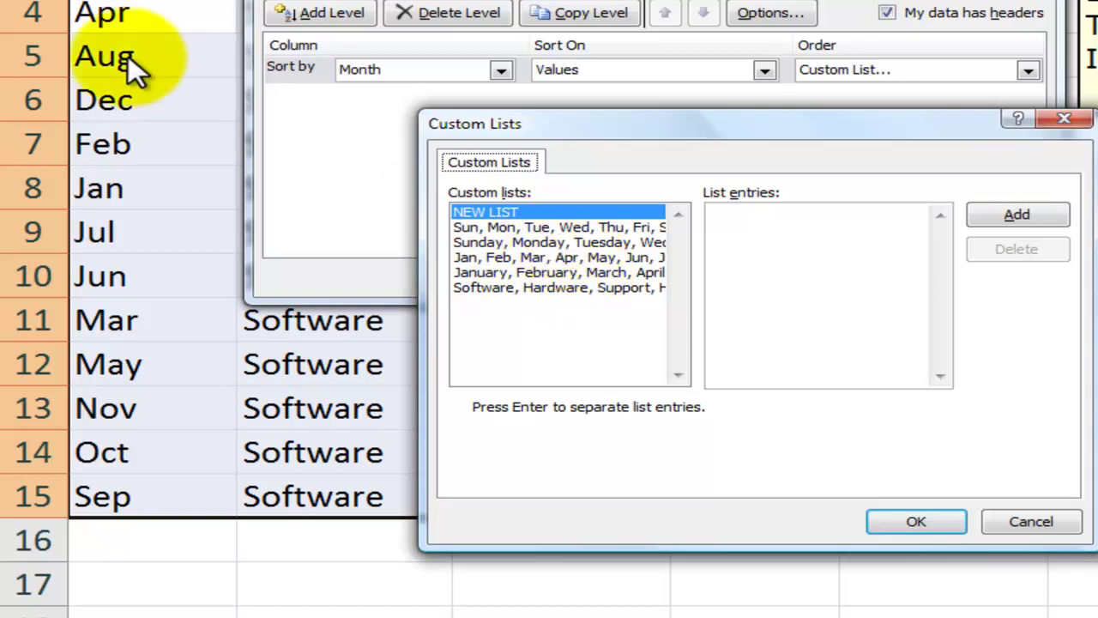
left_click(513, 258)
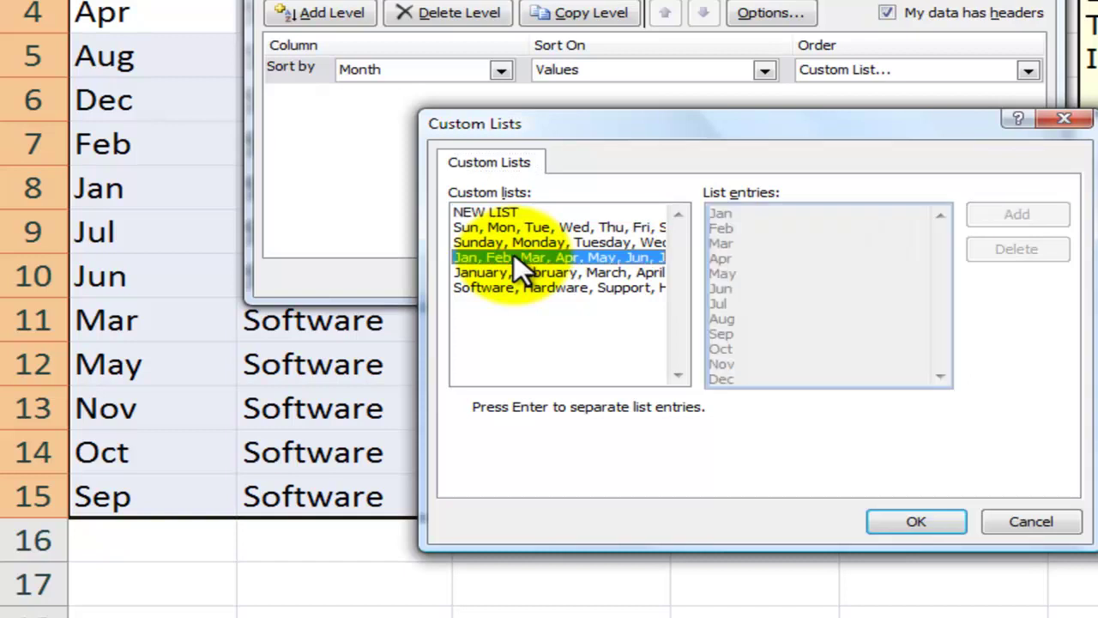
left_click(939, 519)
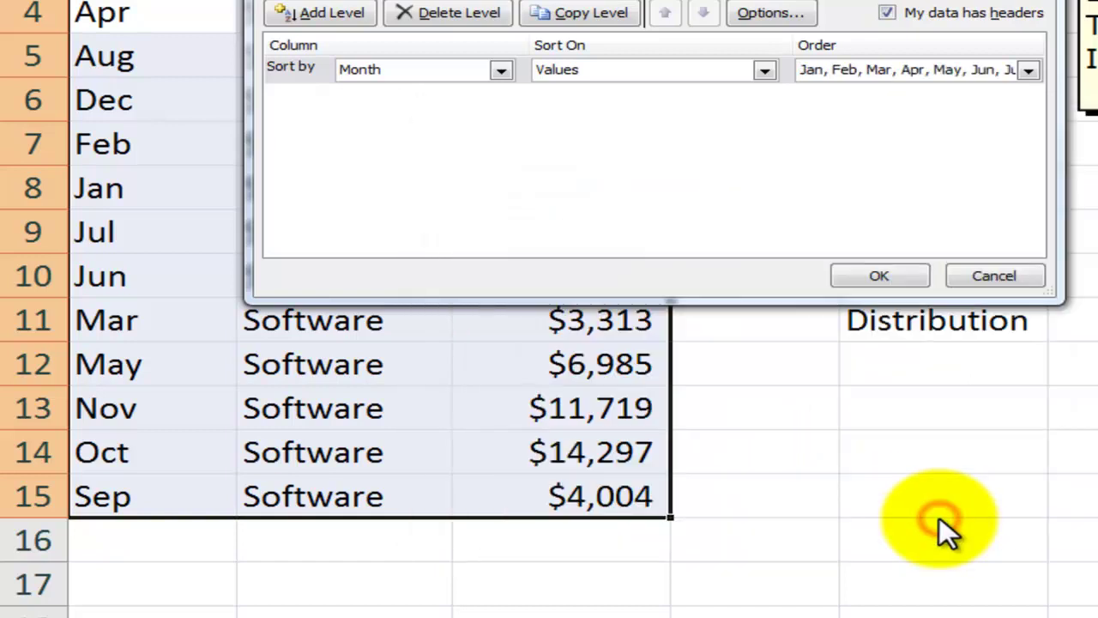
left_click(874, 276)
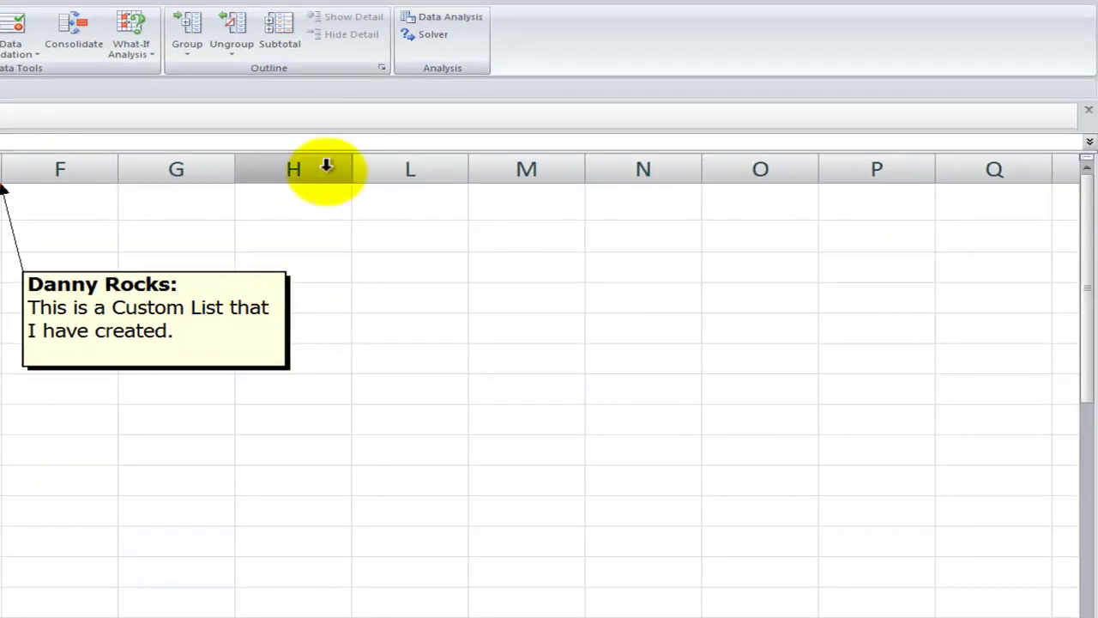
Unhide columns I–K across headers H–L and select cells in the revealed Month/Product/Sales table
left_click_drag(328, 167, 414, 170)
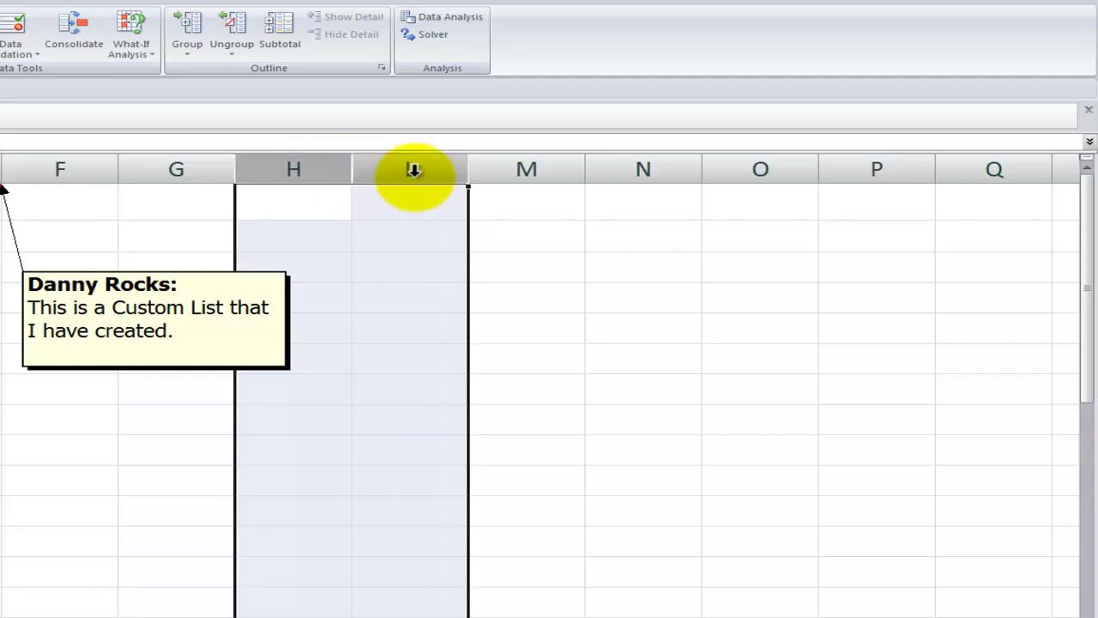
right_click(414, 170)
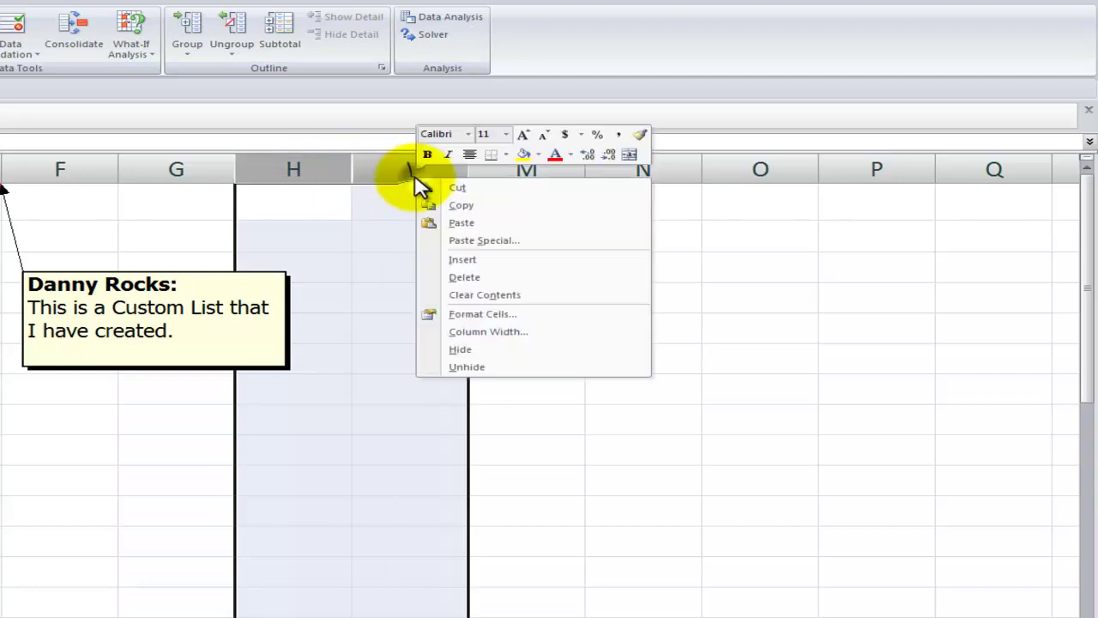
left_click(473, 369)
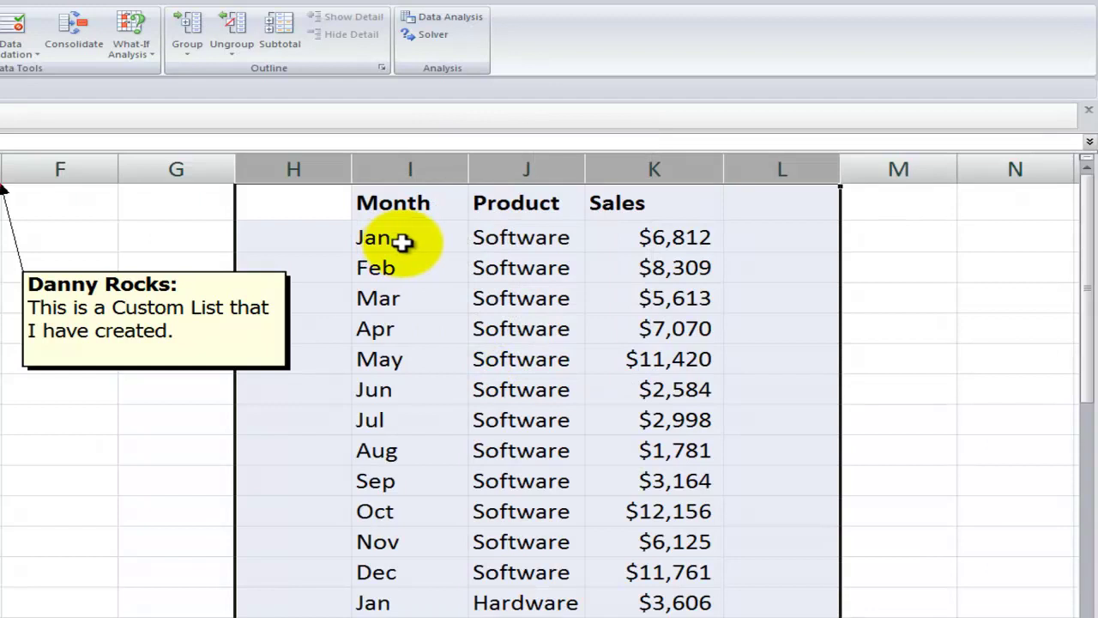
left_click(525, 237)
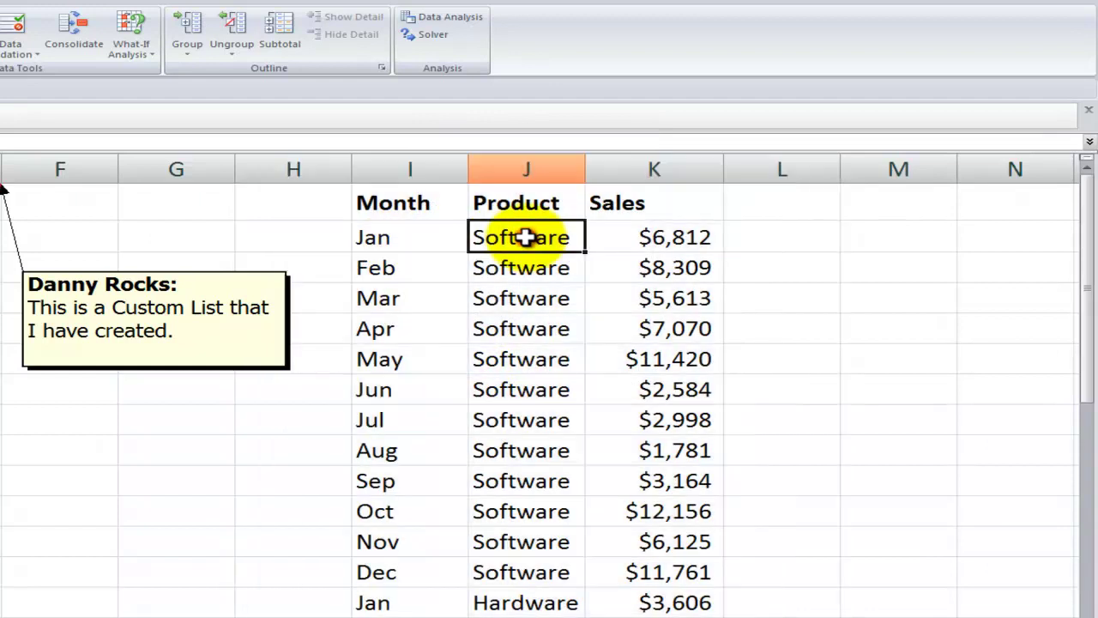
left_click(408, 238)
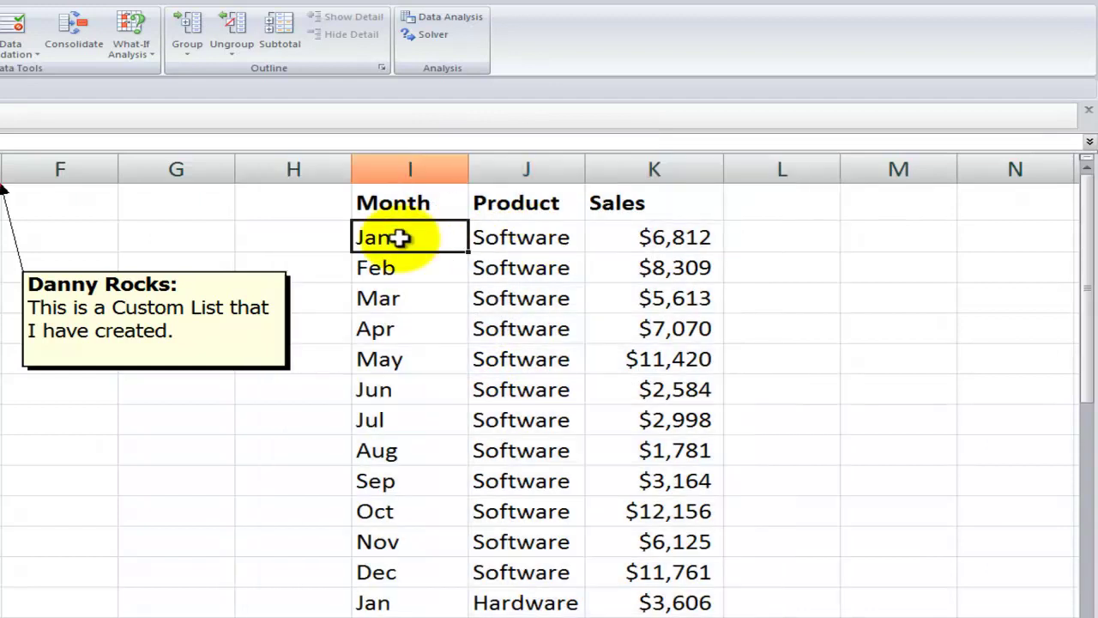
left_click(387, 578)
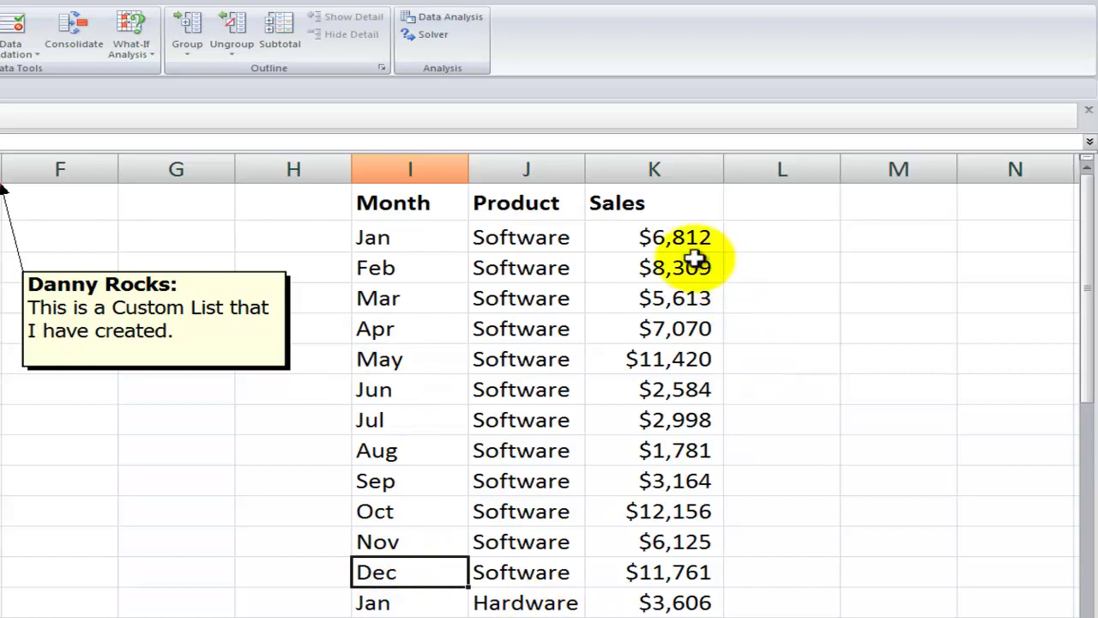
left_click(657, 239)
Sort the second table by Sales largest to smallest, putting Jul Support at $14,431 first
right_click(651, 243)
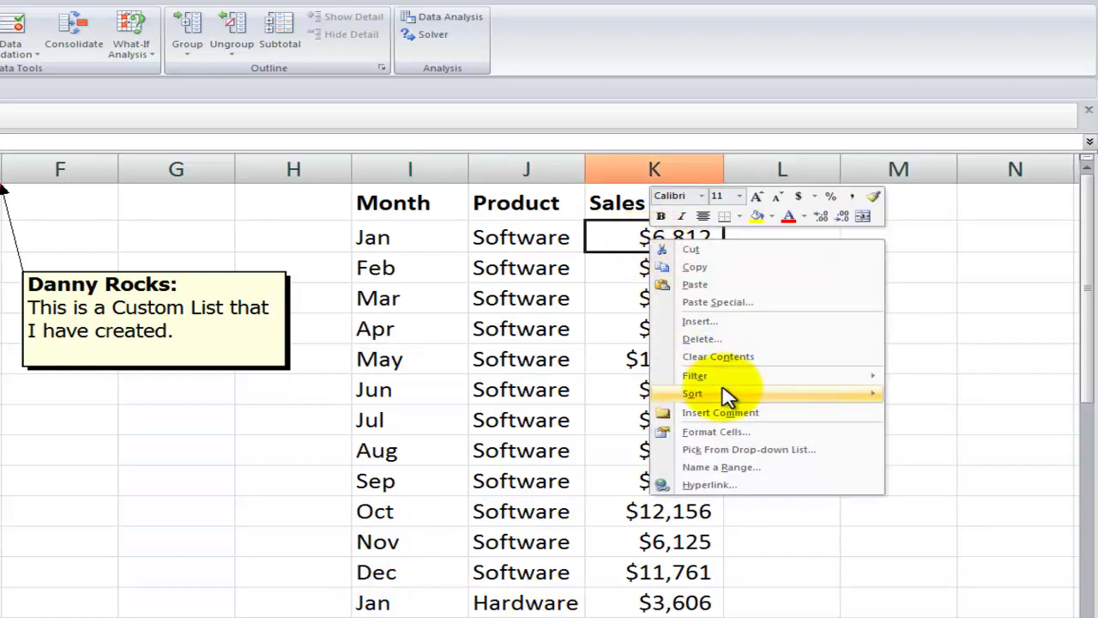
mouse_move(725, 394)
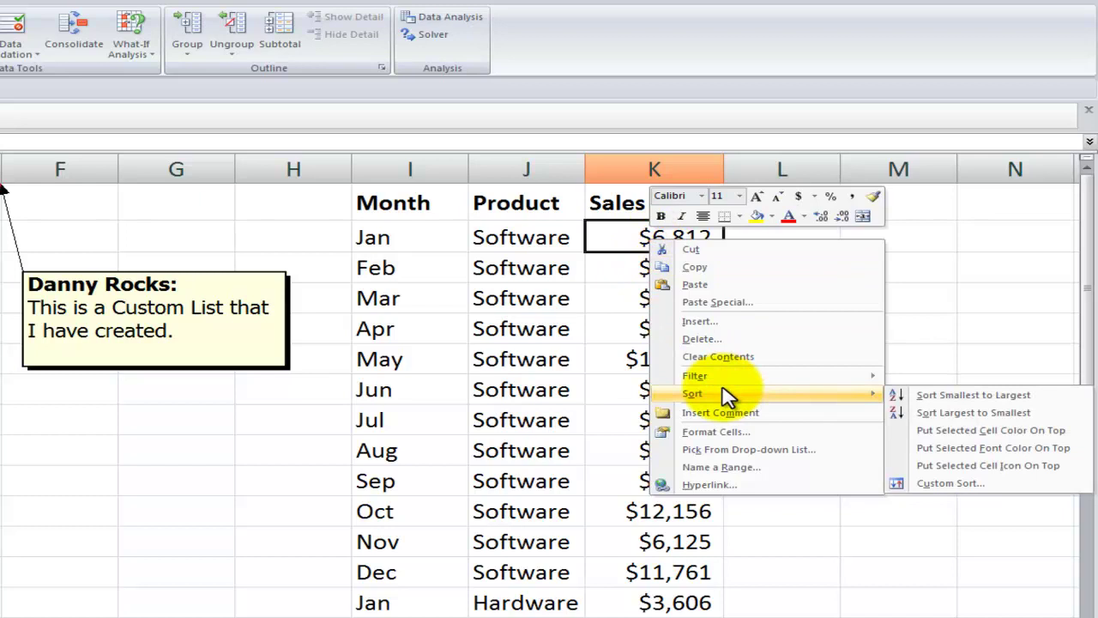
left_click(936, 413)
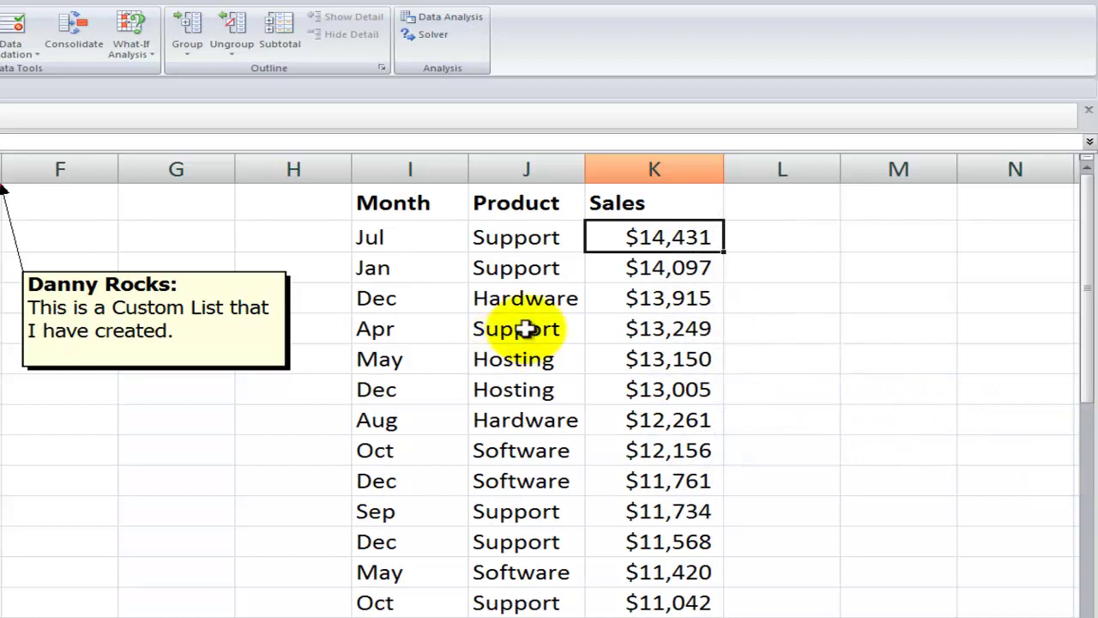
left_click(545, 238)
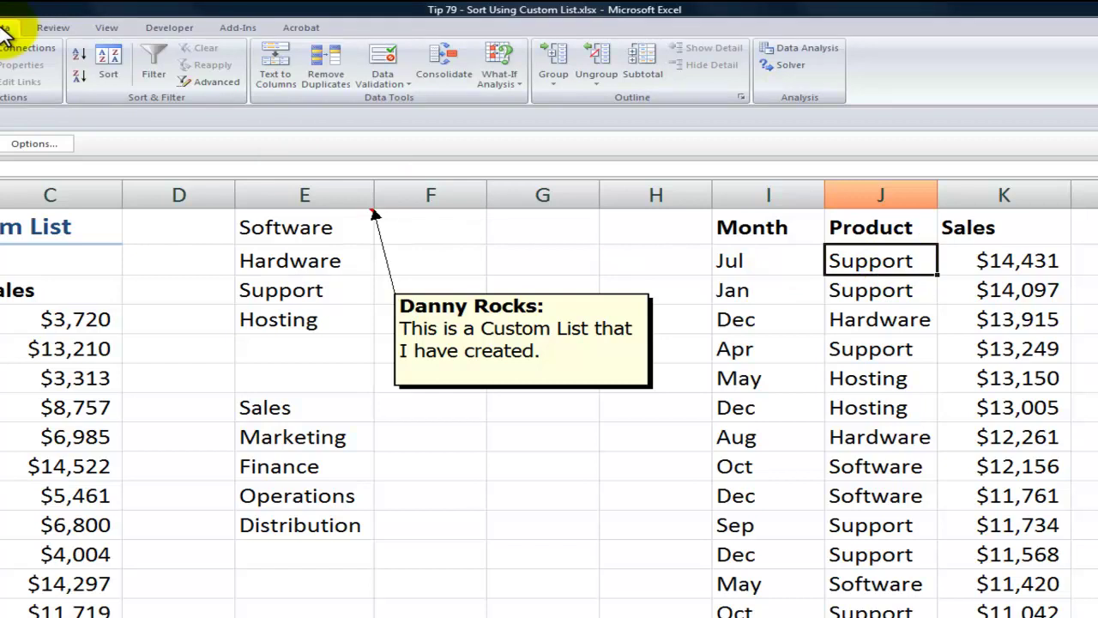
In the Sort dialog, sort by Product using the Software, Hardware, Support, Hosting custom list
left_click(111, 65)
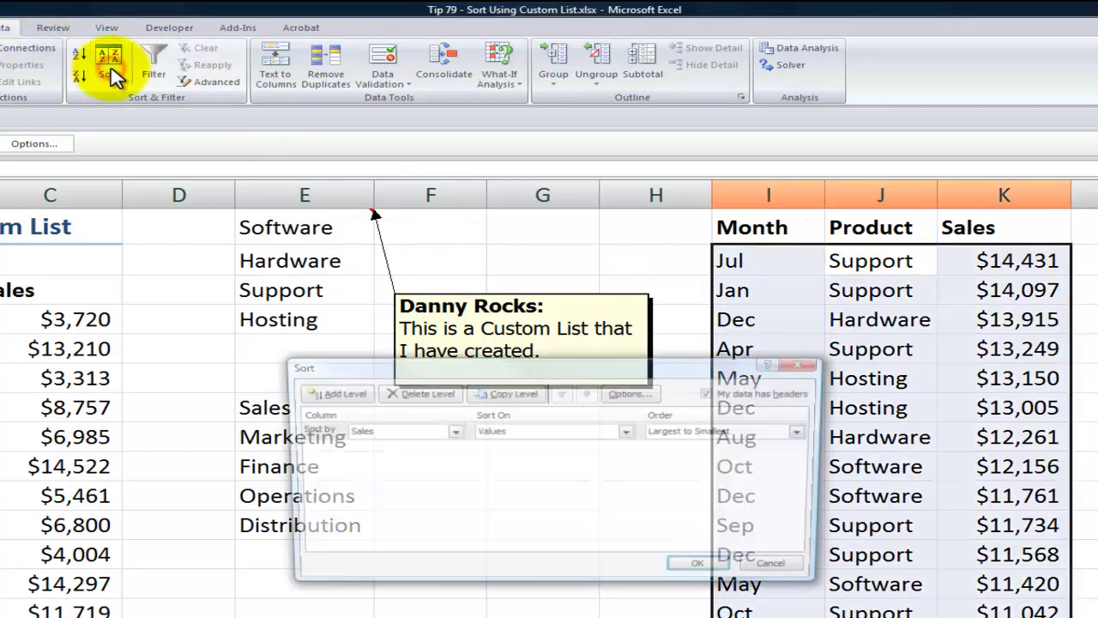
left_click_drag(531, 375, 777, 344)
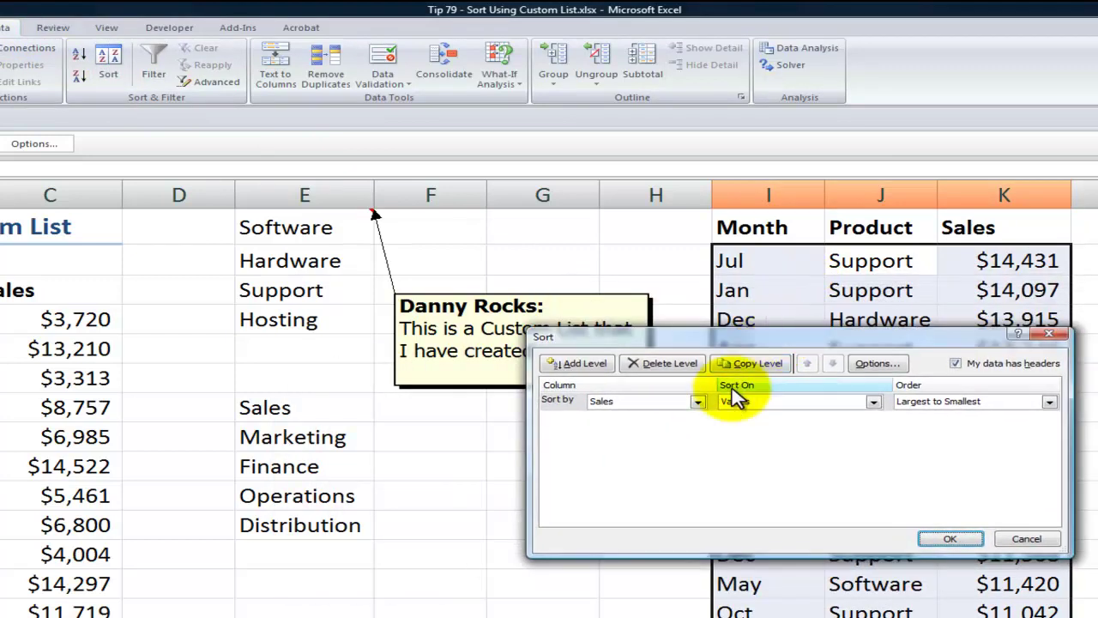
left_click(698, 403)
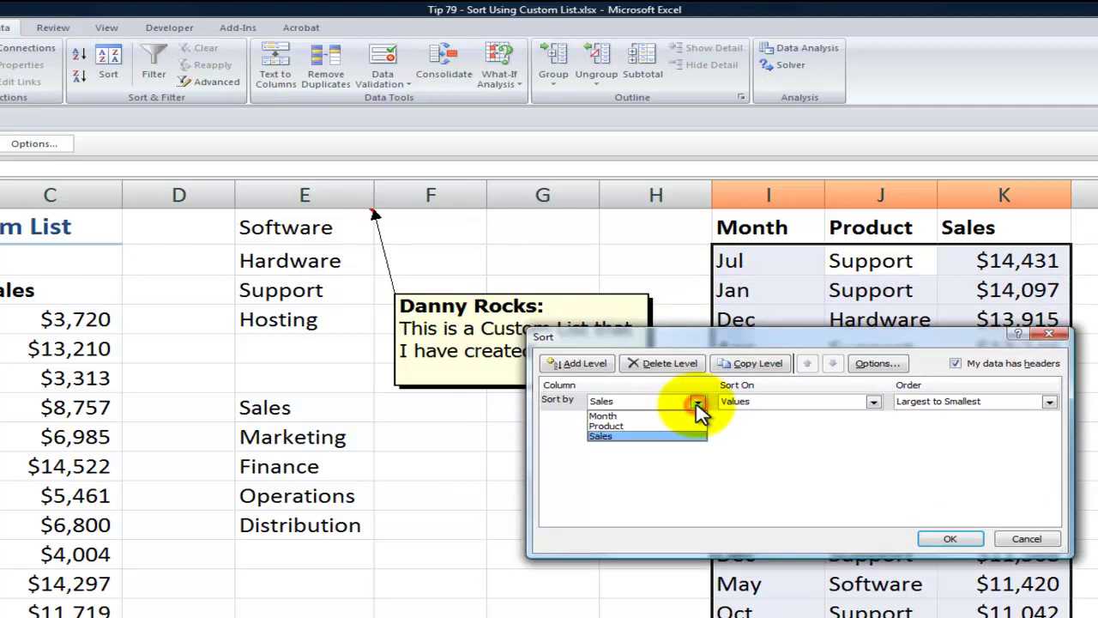
left_click(656, 426)
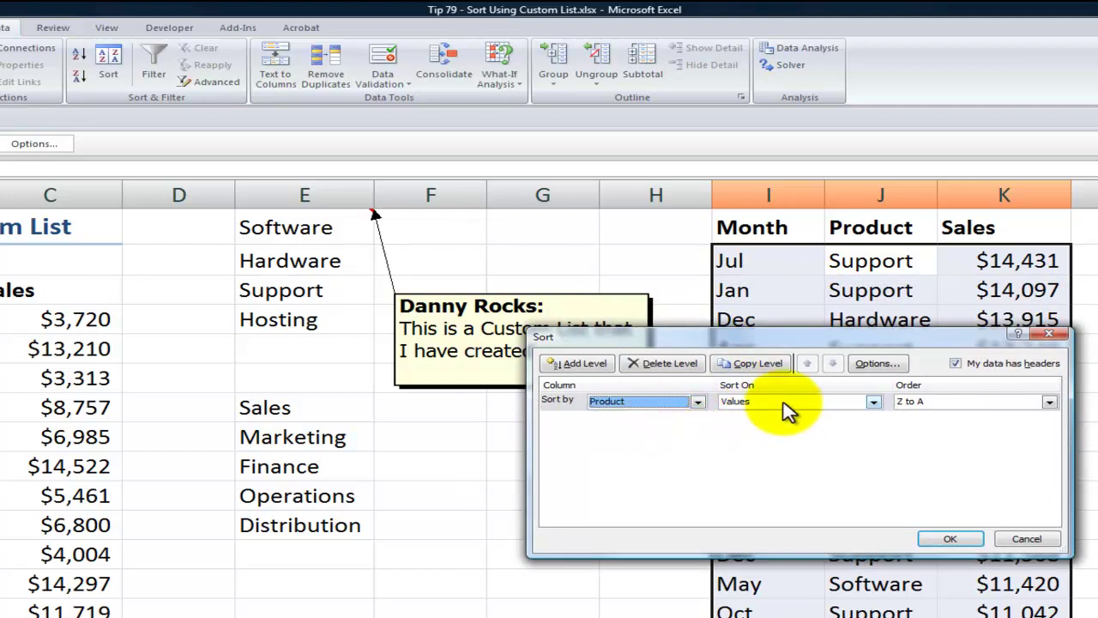
left_click(1051, 401)
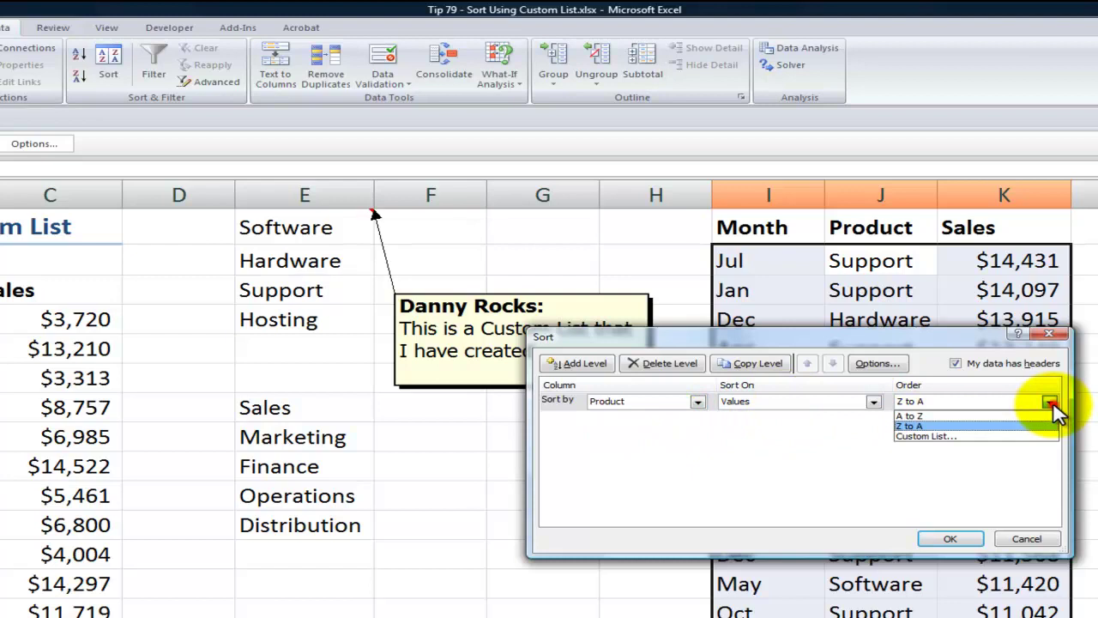
left_click(1005, 437)
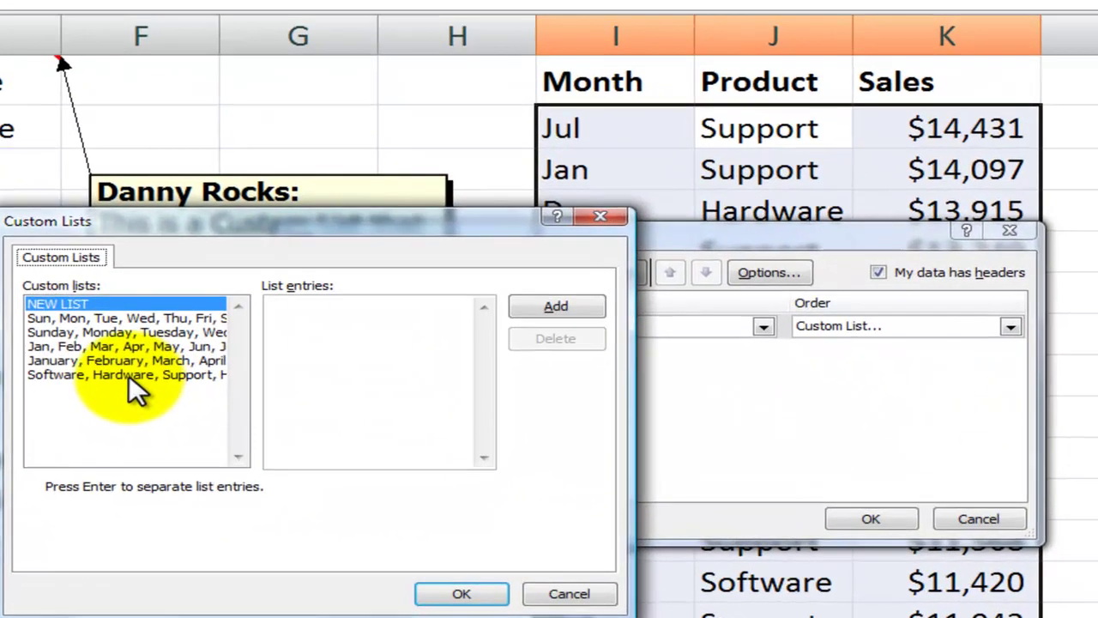
left_click(420, 436)
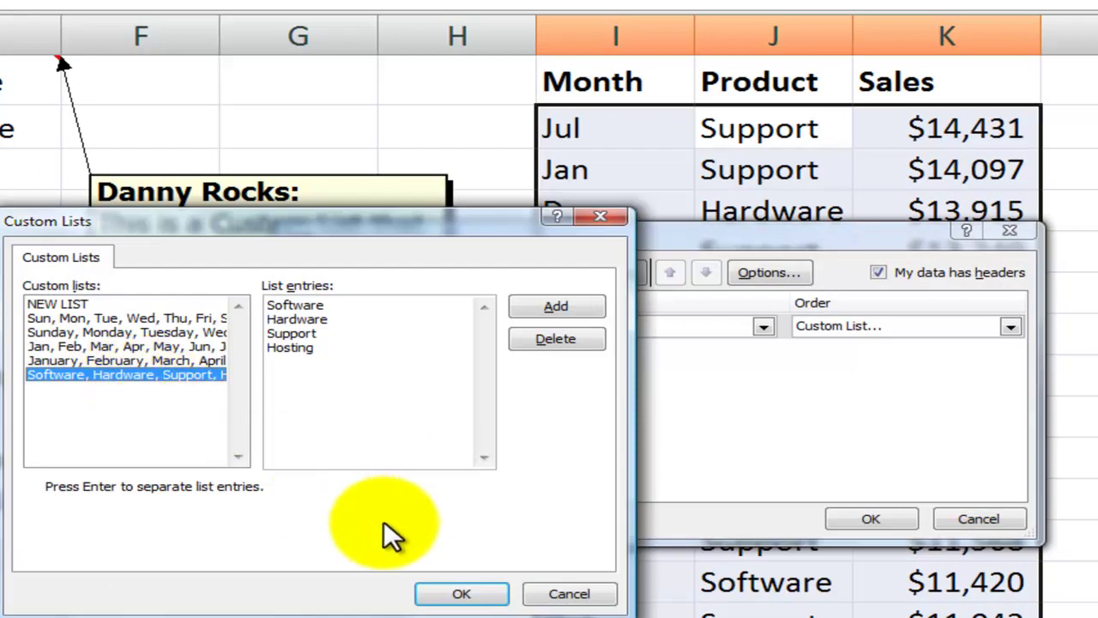
left_click(460, 593)
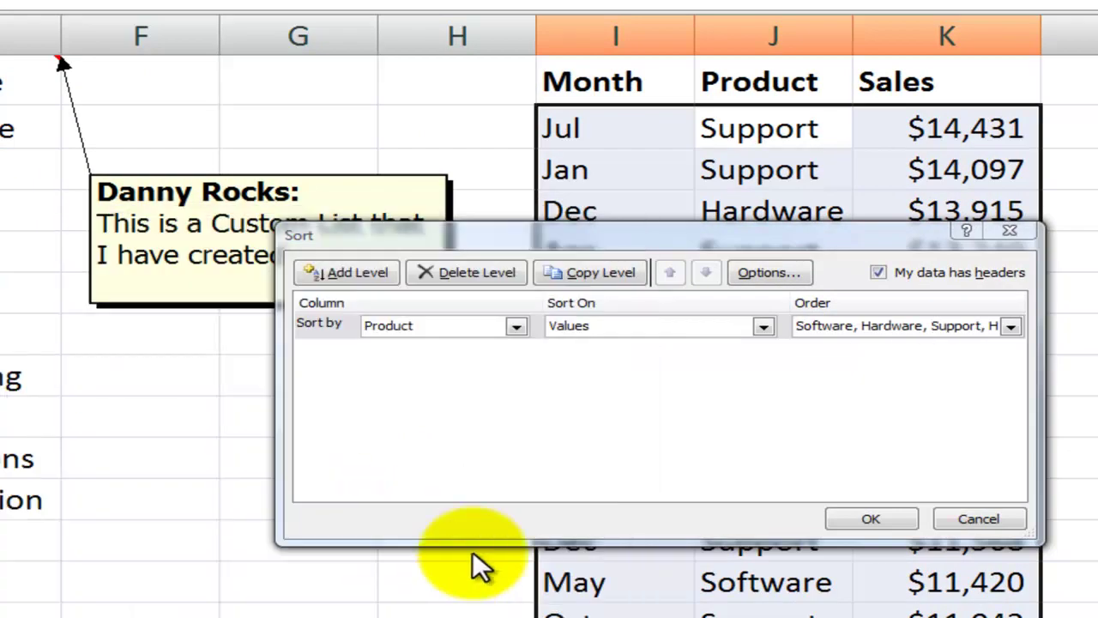
Add a second level sorting by Month with the Jan–Dec custom list
left_click(357, 267)
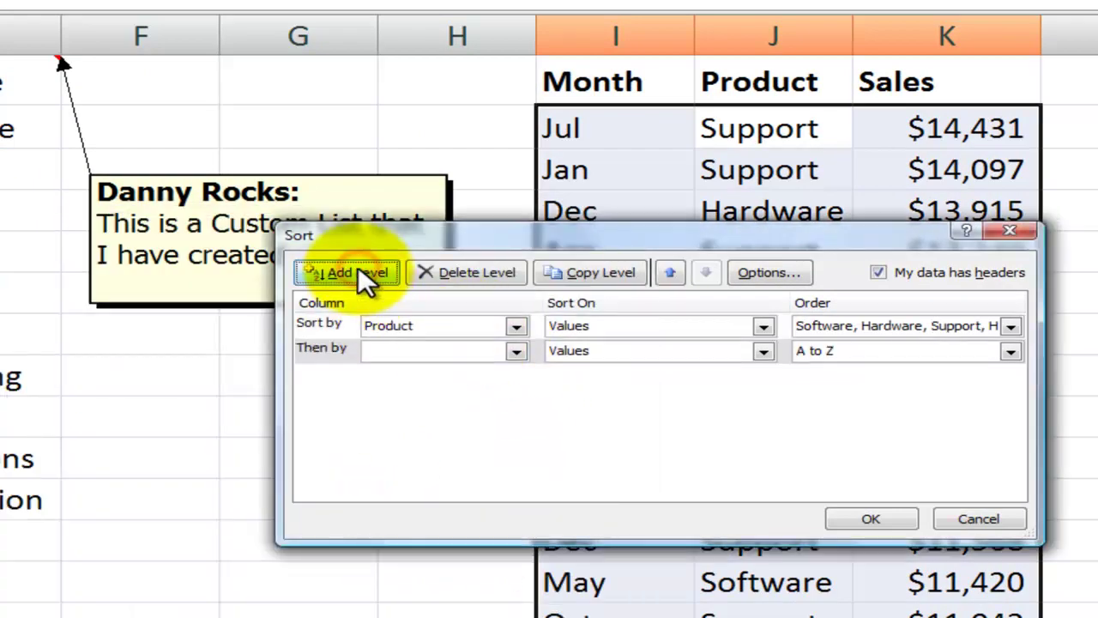
left_click(516, 351)
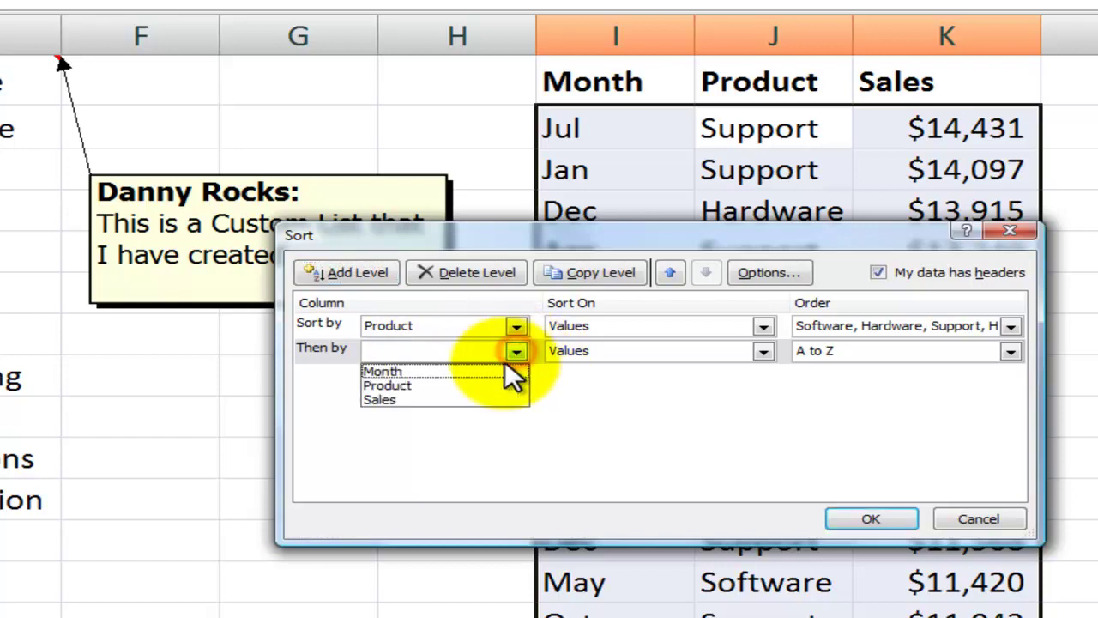
left_click(440, 371)
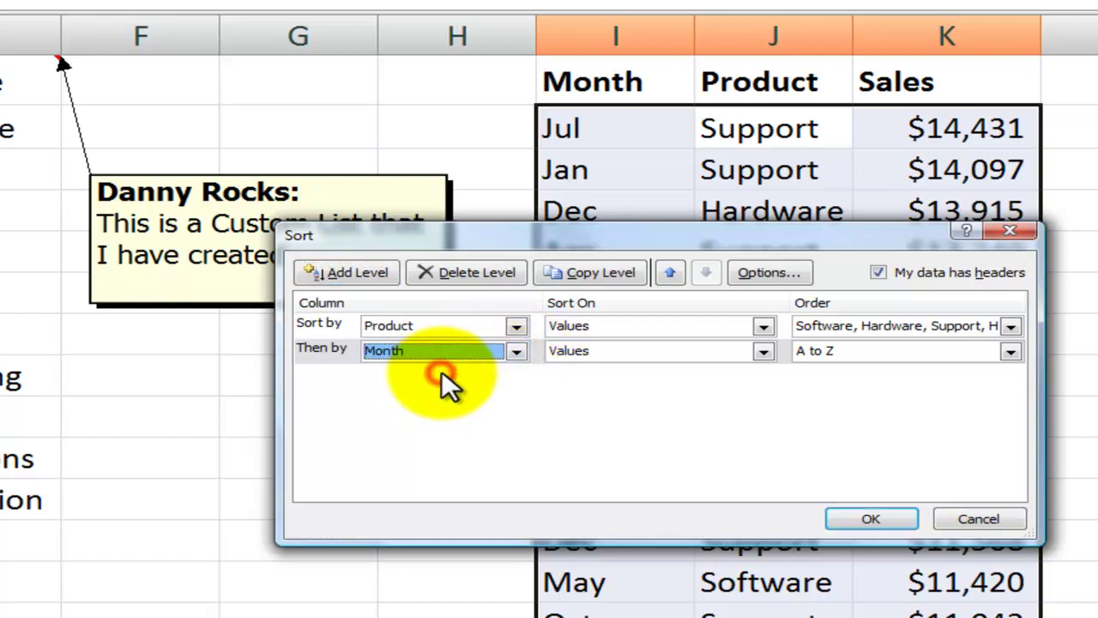
left_click(1016, 347)
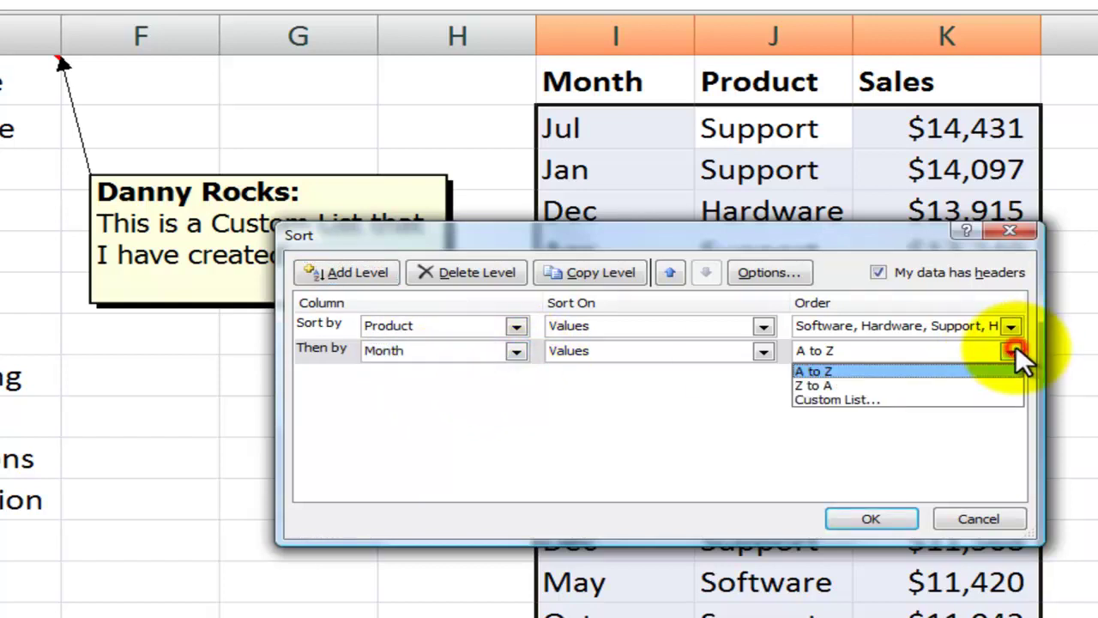
left_click(933, 394)
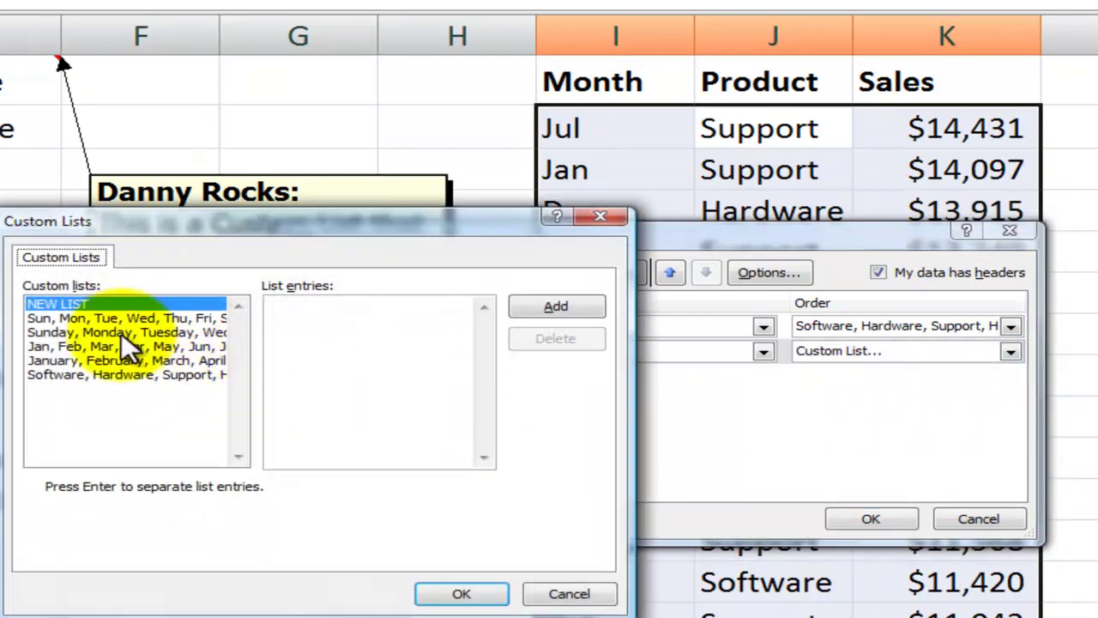
left_click(123, 345)
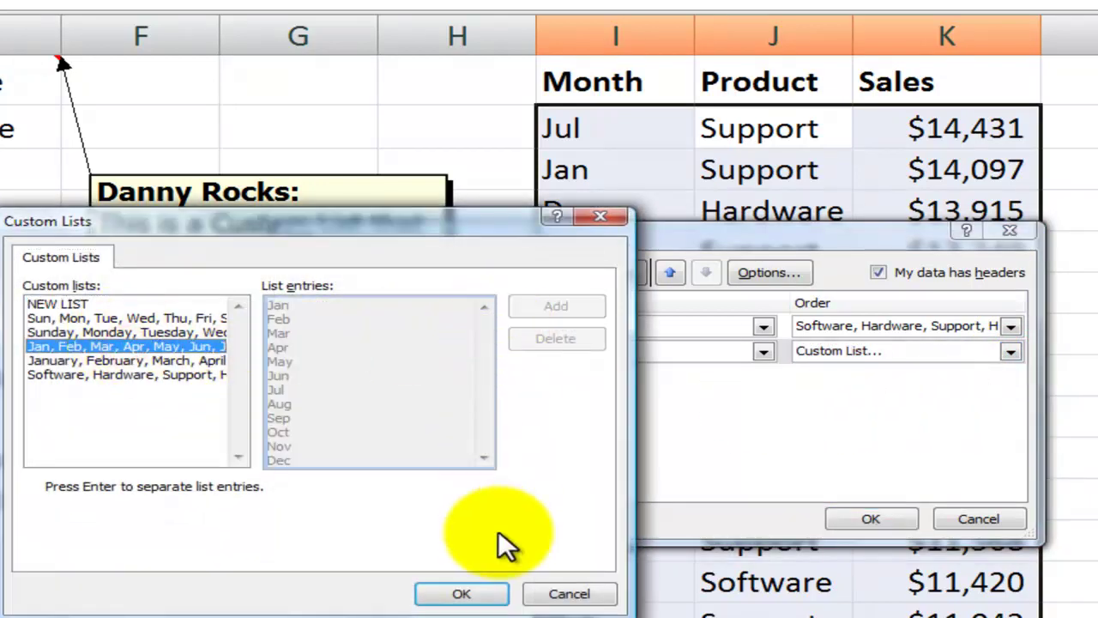
left_click(476, 593)
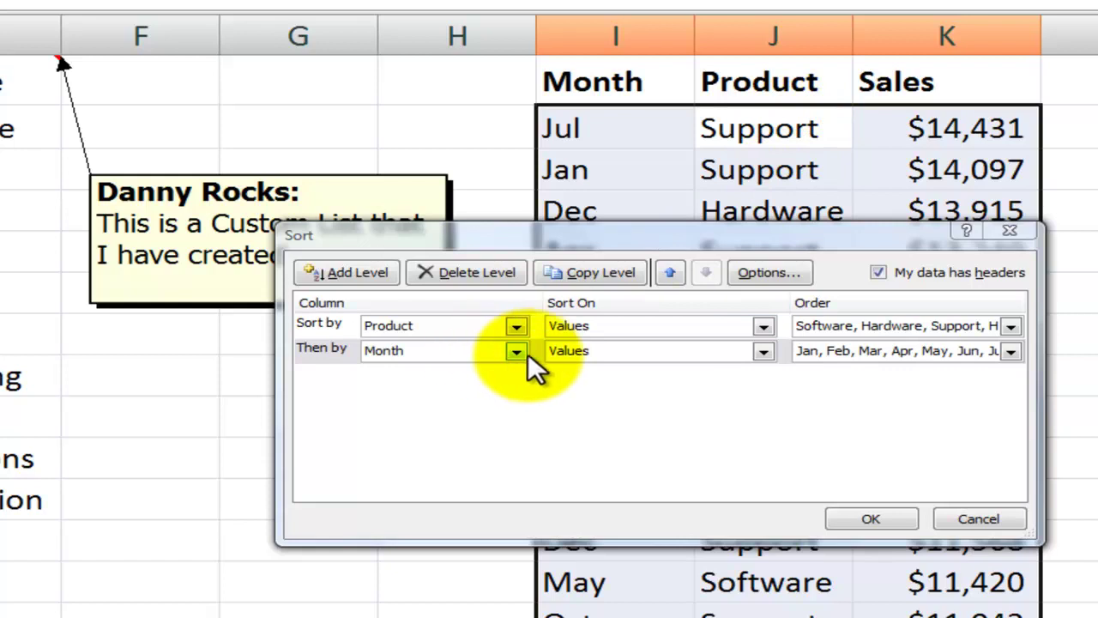
left_click(858, 519)
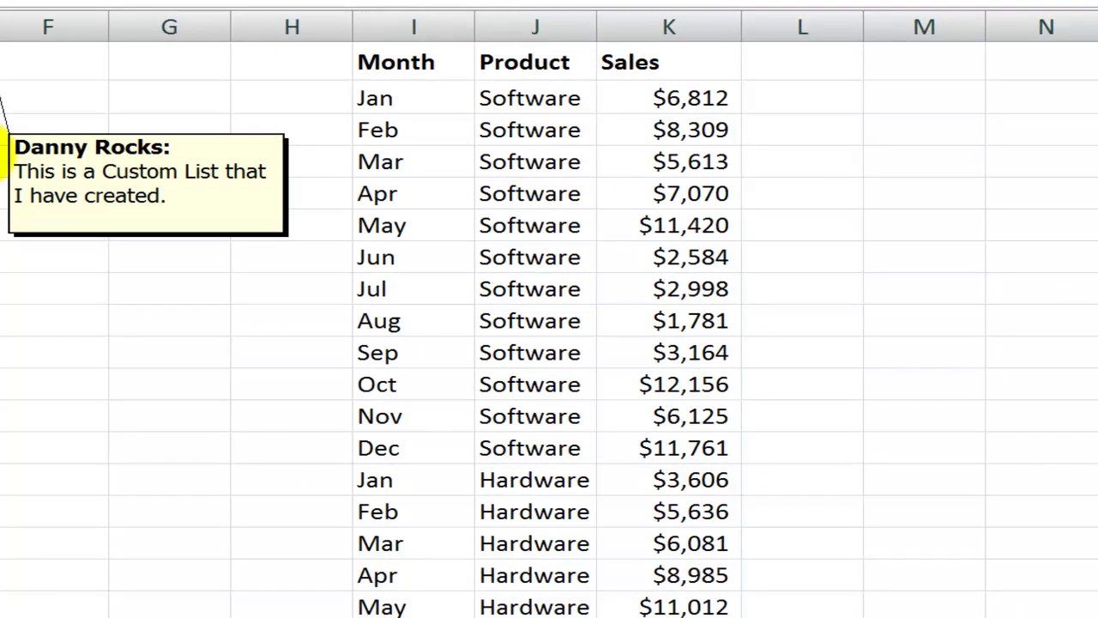
left_click(529, 448)
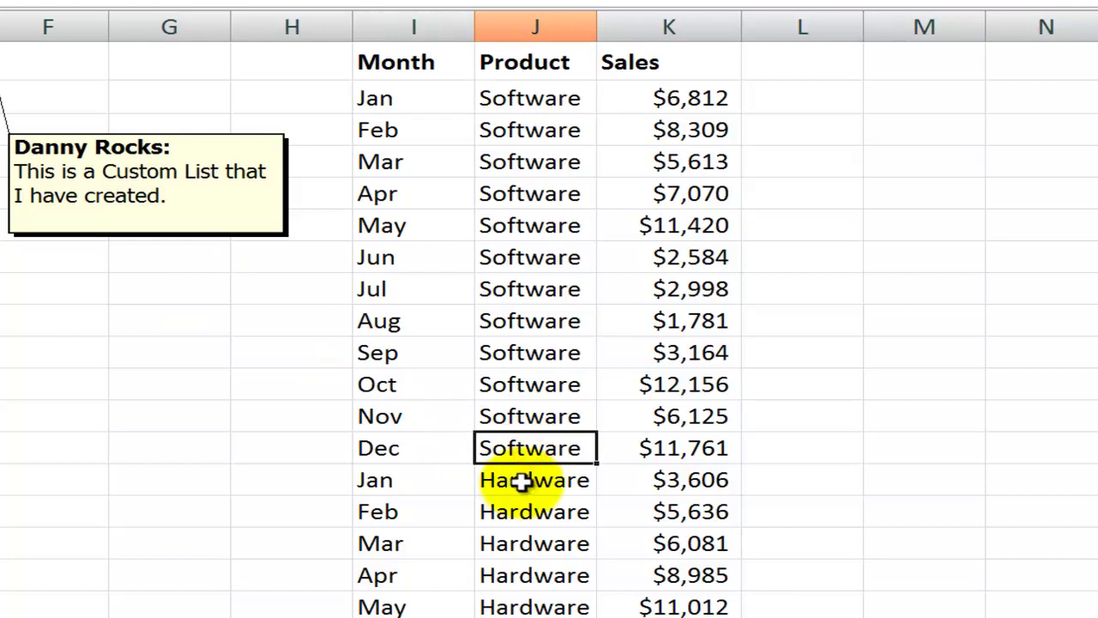
left_click(529, 480)
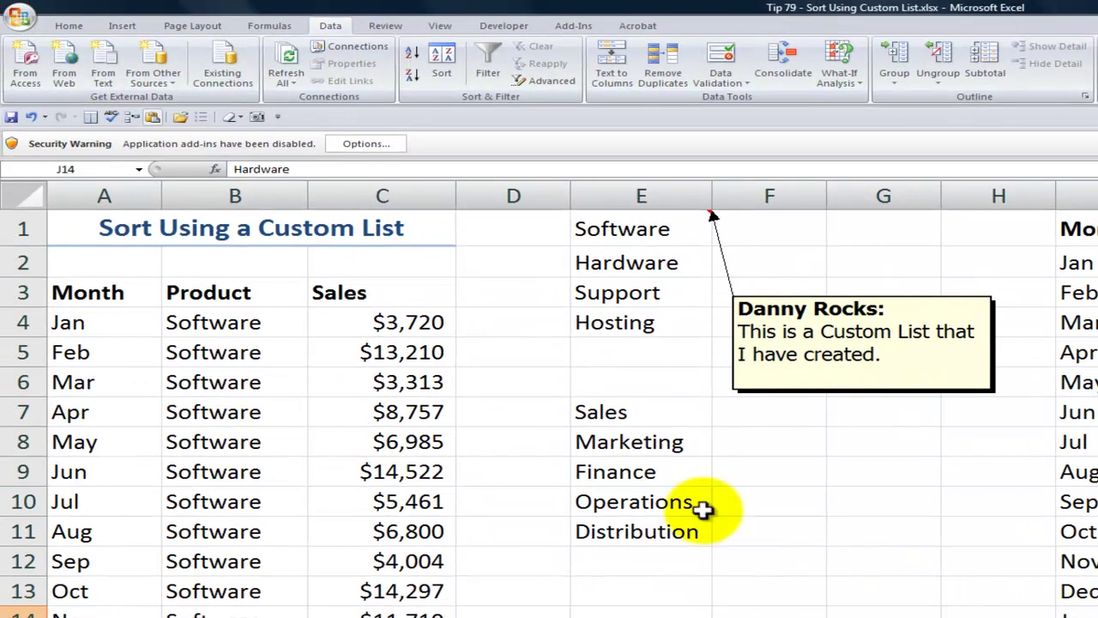
left_click(633, 412)
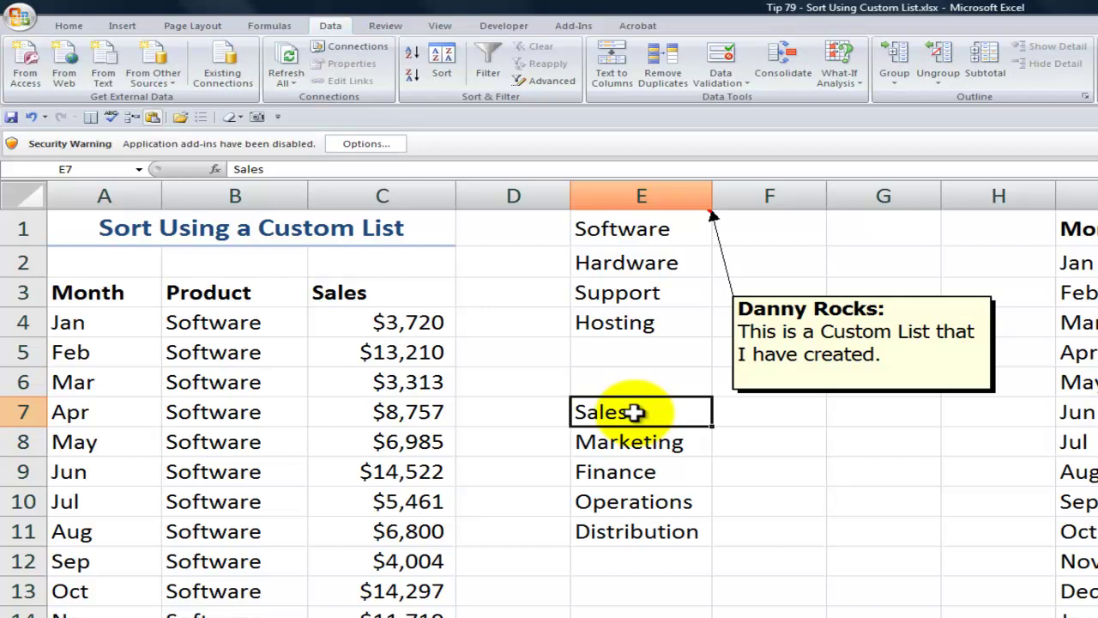
Select department names E7:E11 and spell-check them with F7, dismissing the completion message
left_click_drag(632, 424, 640, 523)
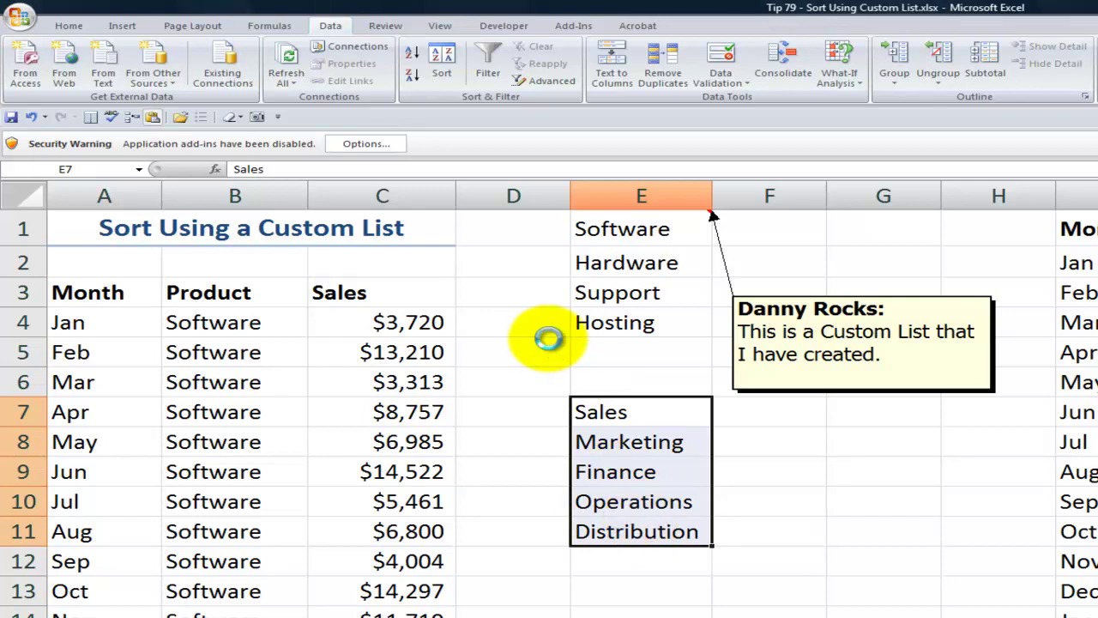
key("F7")
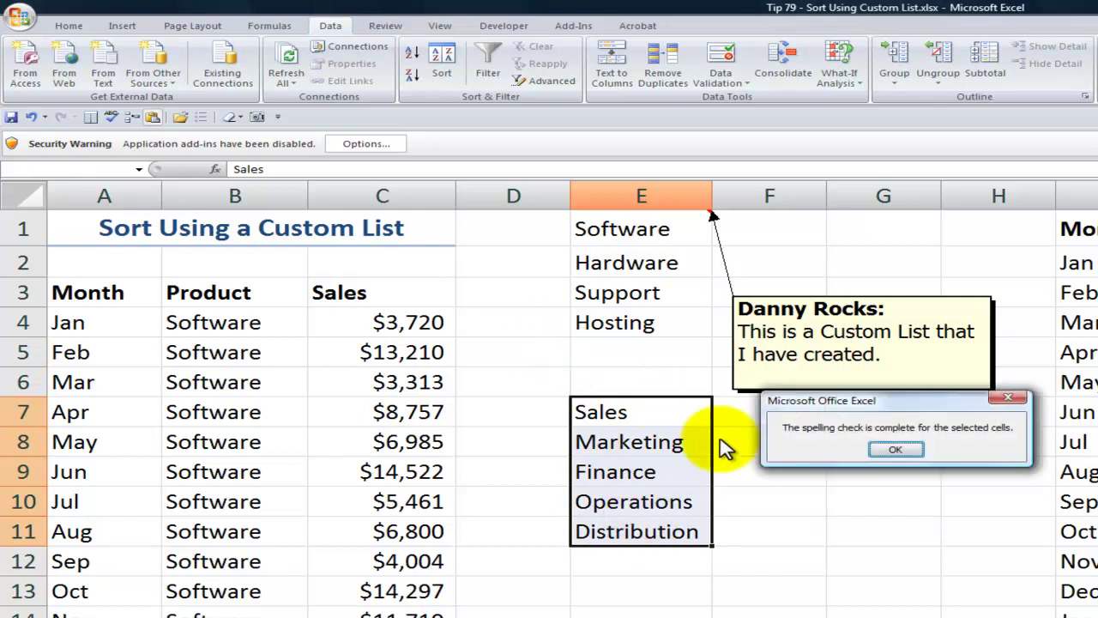
left_click(895, 448)
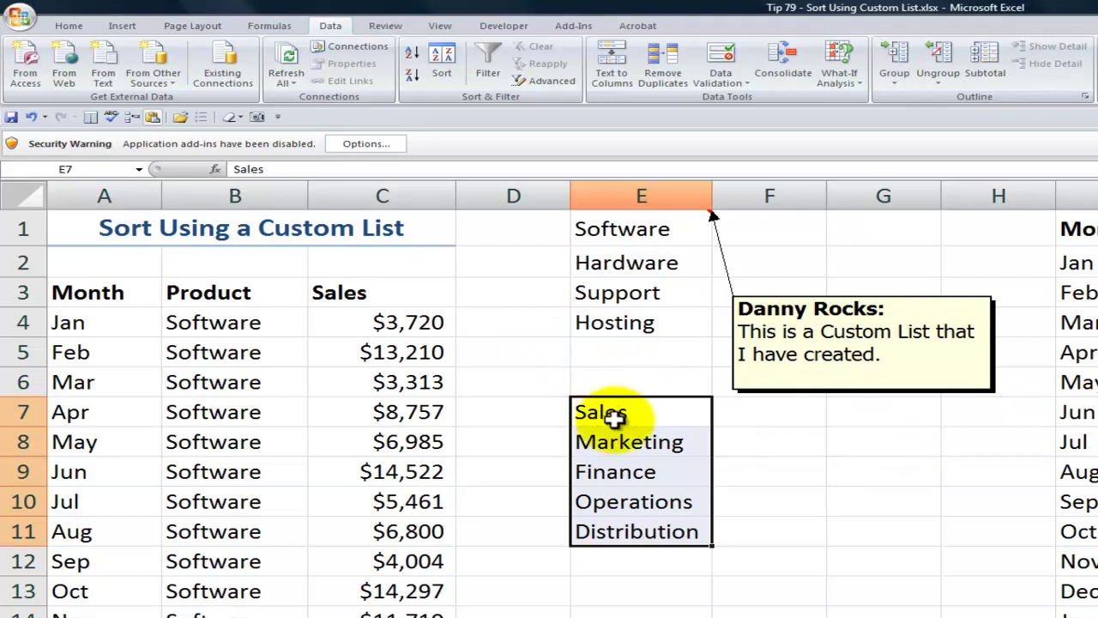
Import E7:E11 (Sales, Marketing, Finance, Operations, Distribution) as a custom list via Excel Options
left_click(20, 21)
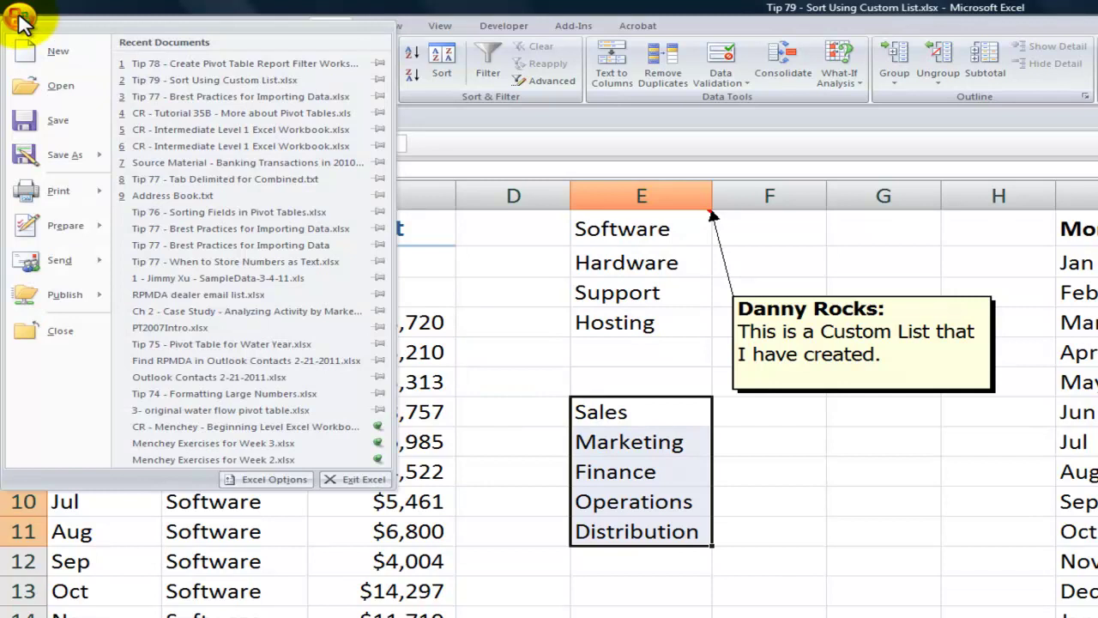
left_click(271, 478)
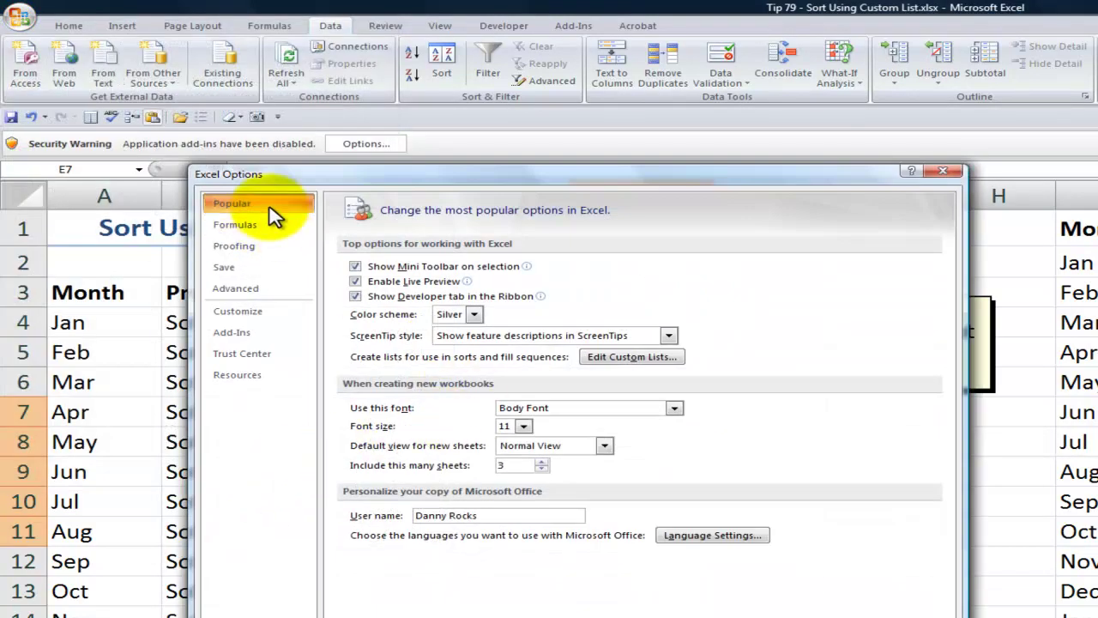
left_click(611, 364)
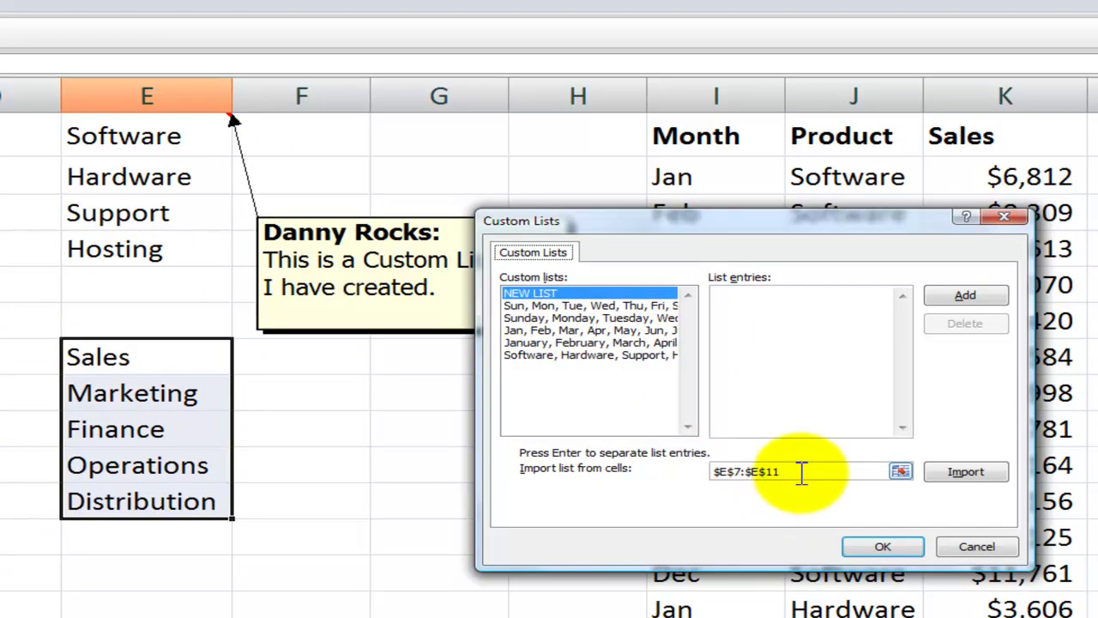
left_click(962, 471)
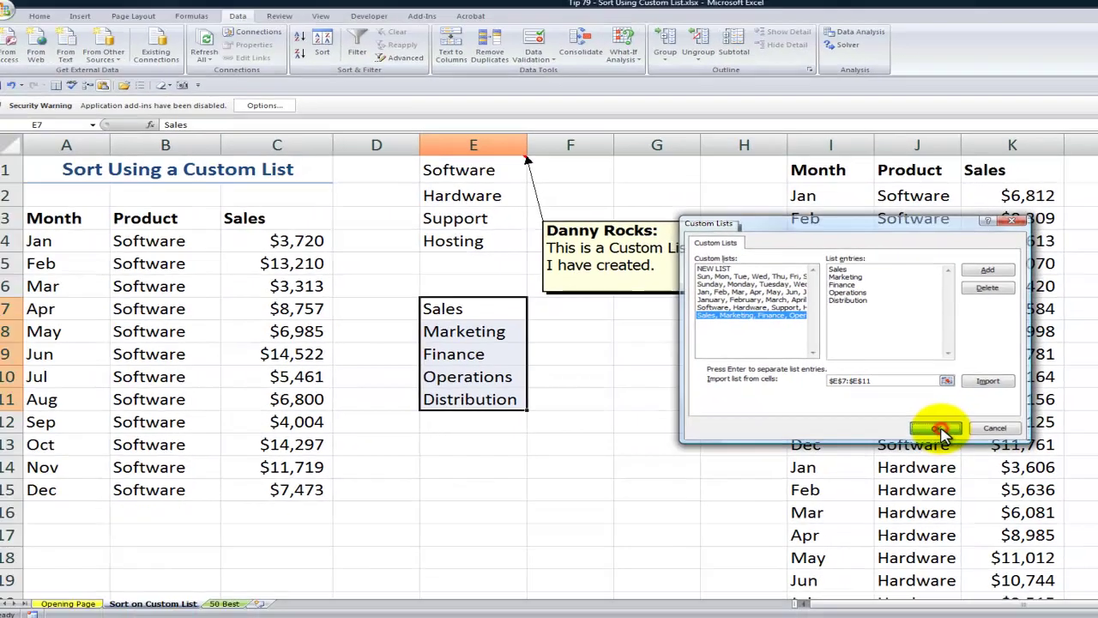
left_click(882, 546)
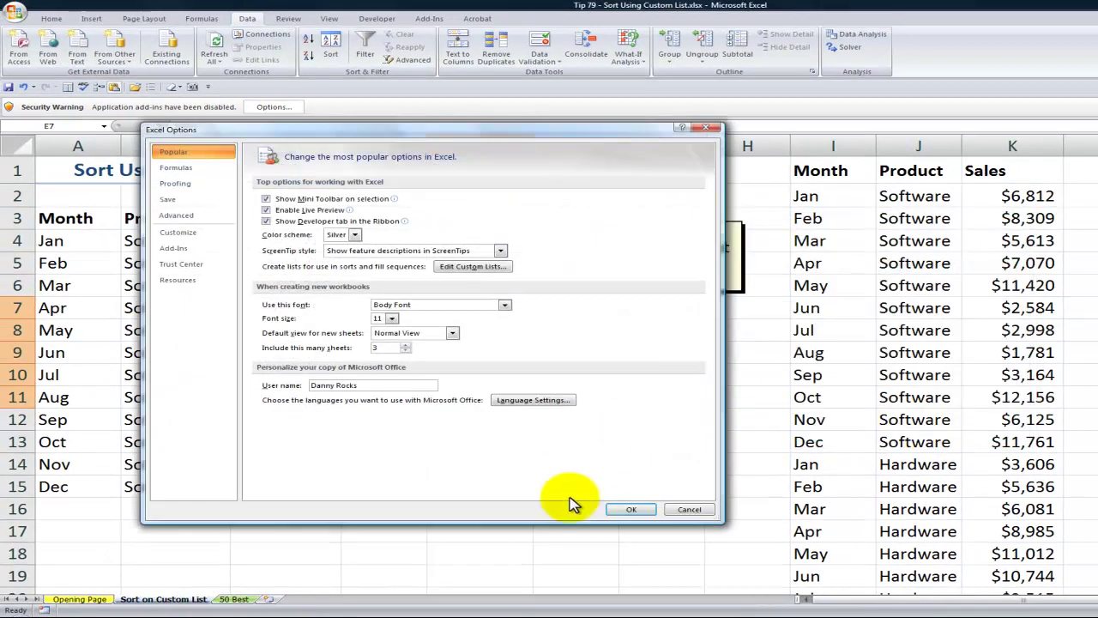
left_click(631, 509)
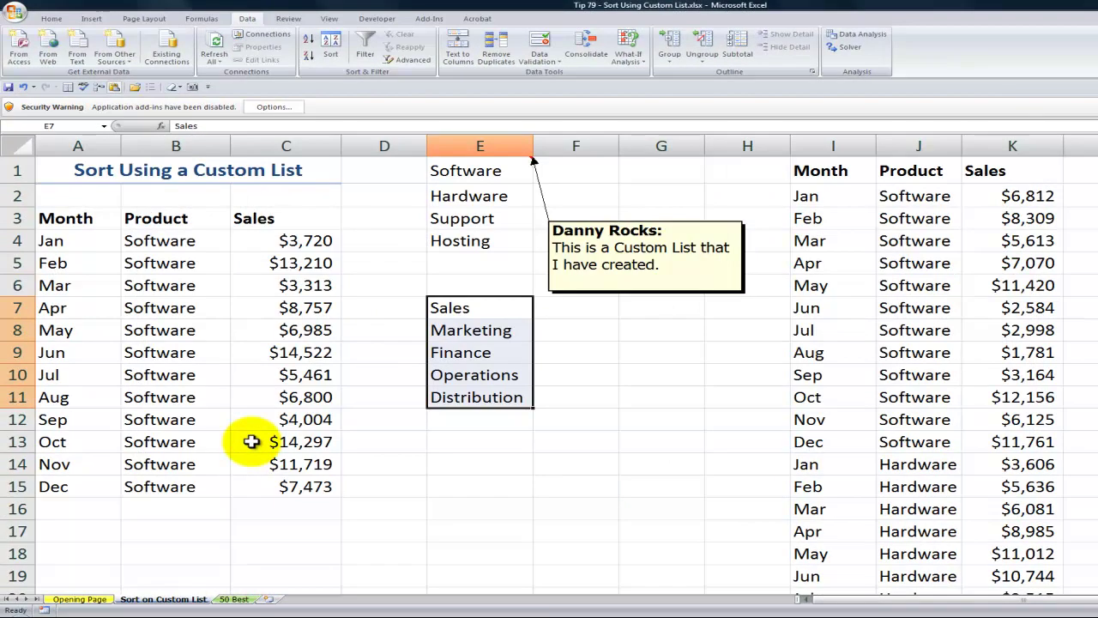
In a new blank workbook, enter Sales in C2 and AutoFill the department list down to C11
key("ctrl+n")
left_click(158, 170)
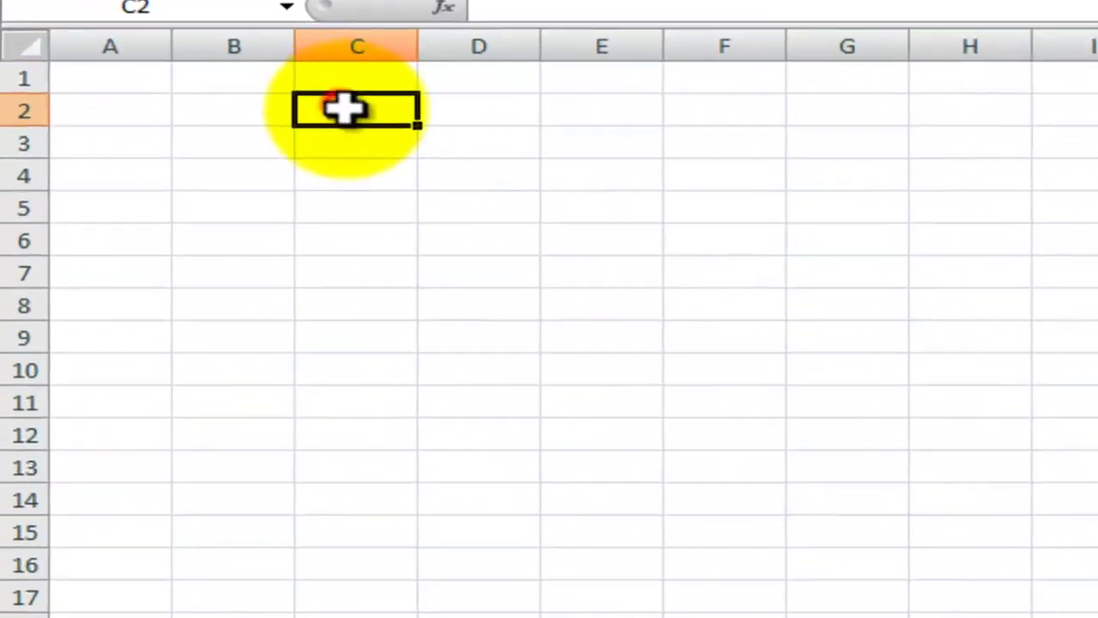
type("Sales")
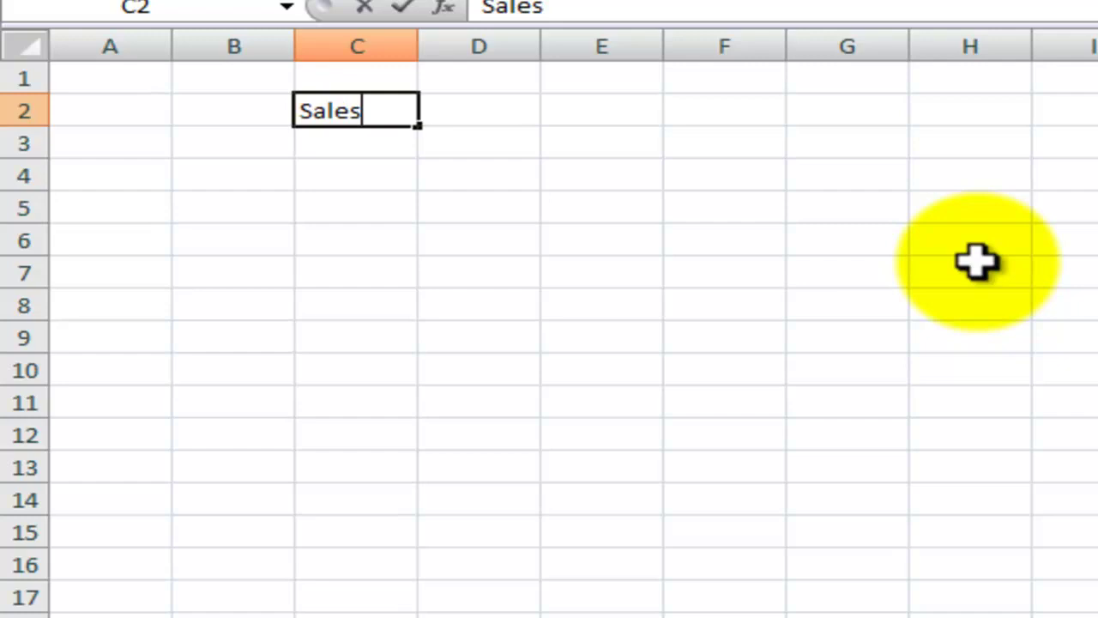
key("ctrl+Return")
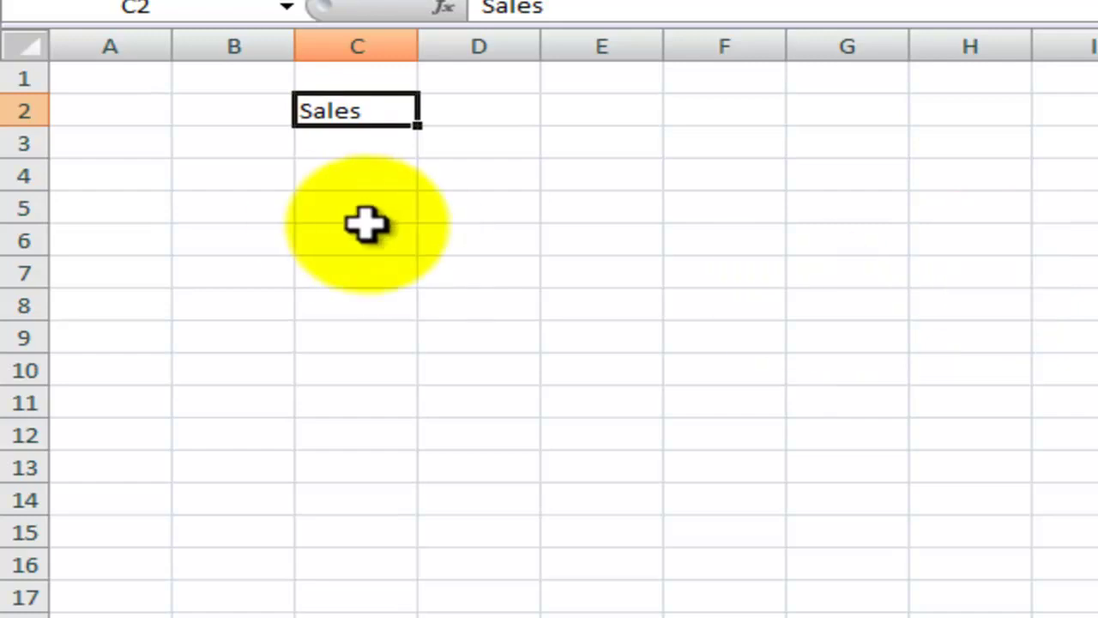
left_click_drag(417, 127, 404, 410)
Enter Jan in E2 and fill the months Feb through Jun down to E7
left_click(621, 123)
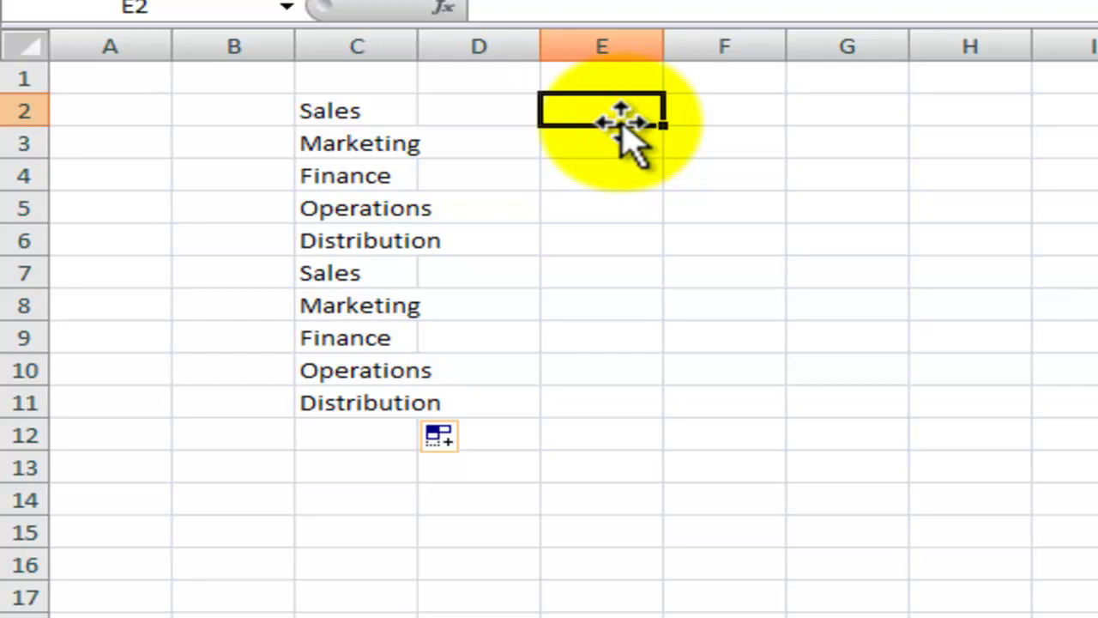
type("Jan")
key("ctrl+Return")
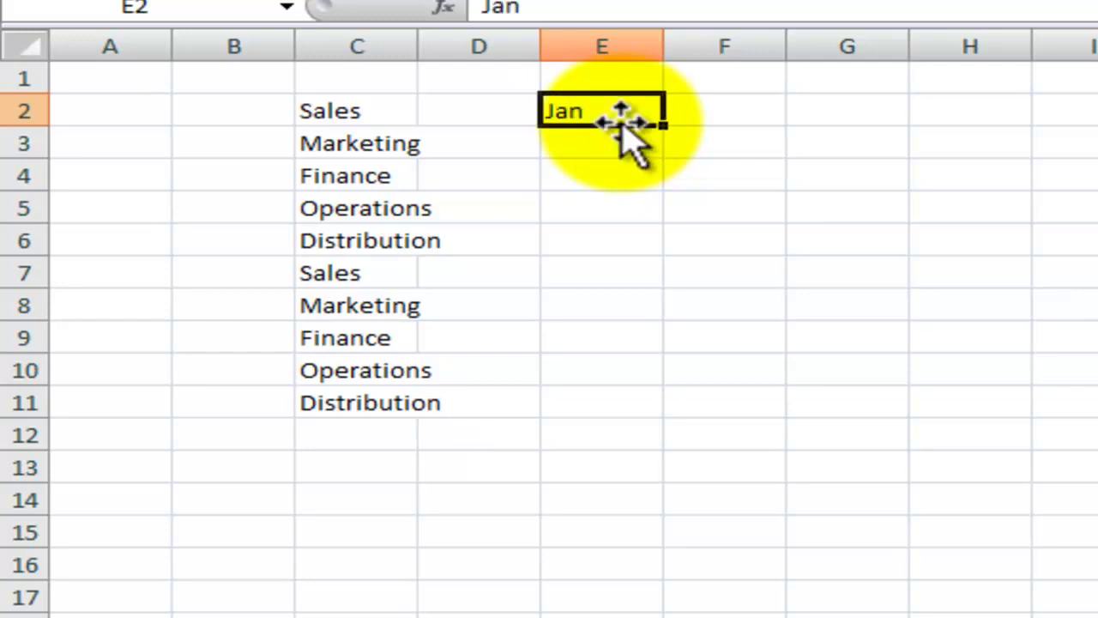
left_click_drag(663, 127, 667, 279)
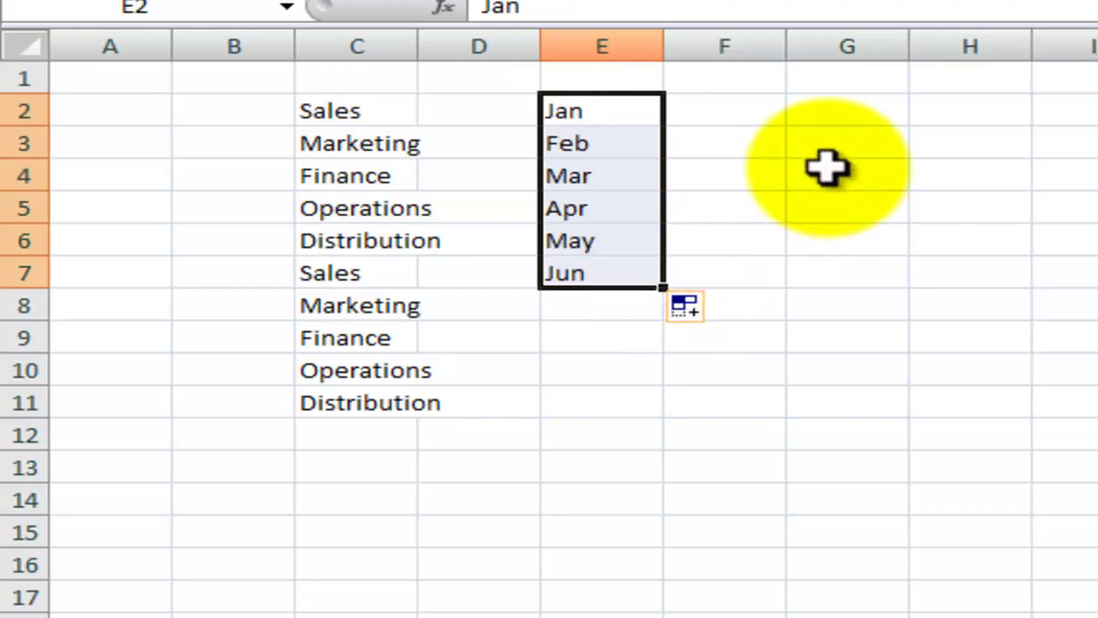
Enter Software in G2 and AutoFill the product list down from it
left_click(843, 120)
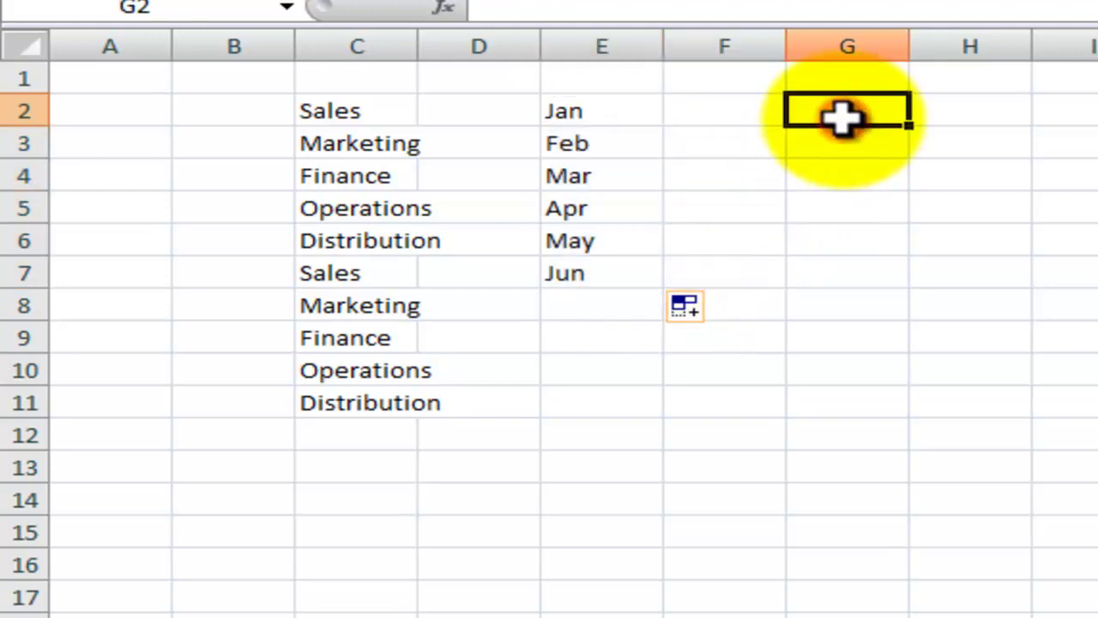
type("Software")
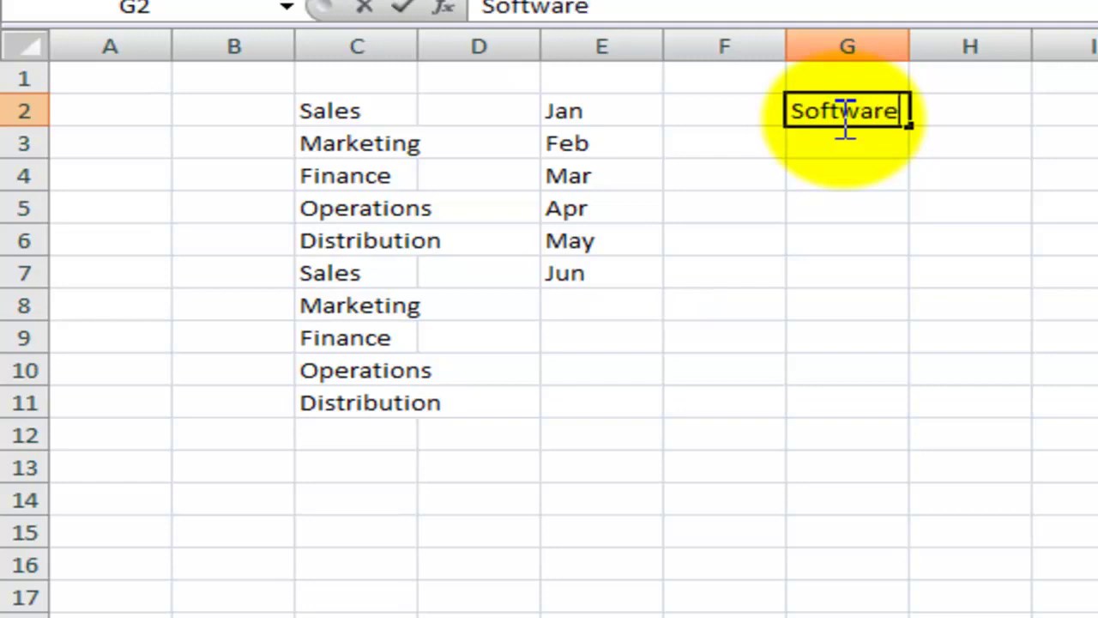
key("ctrl+Return")
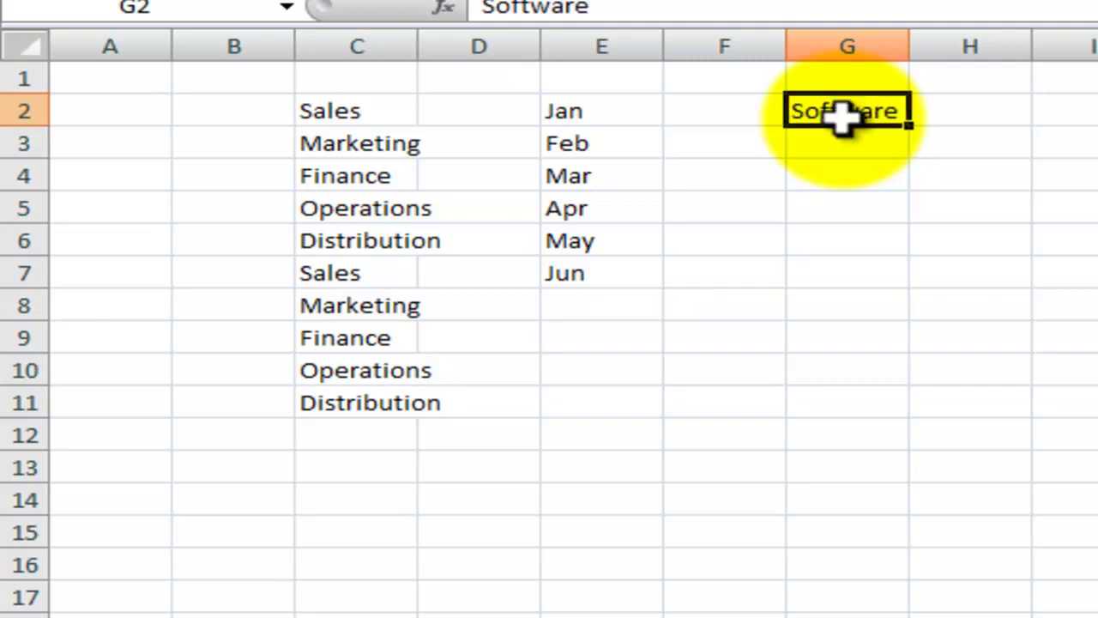
left_click_drag(908, 126, 903, 258)
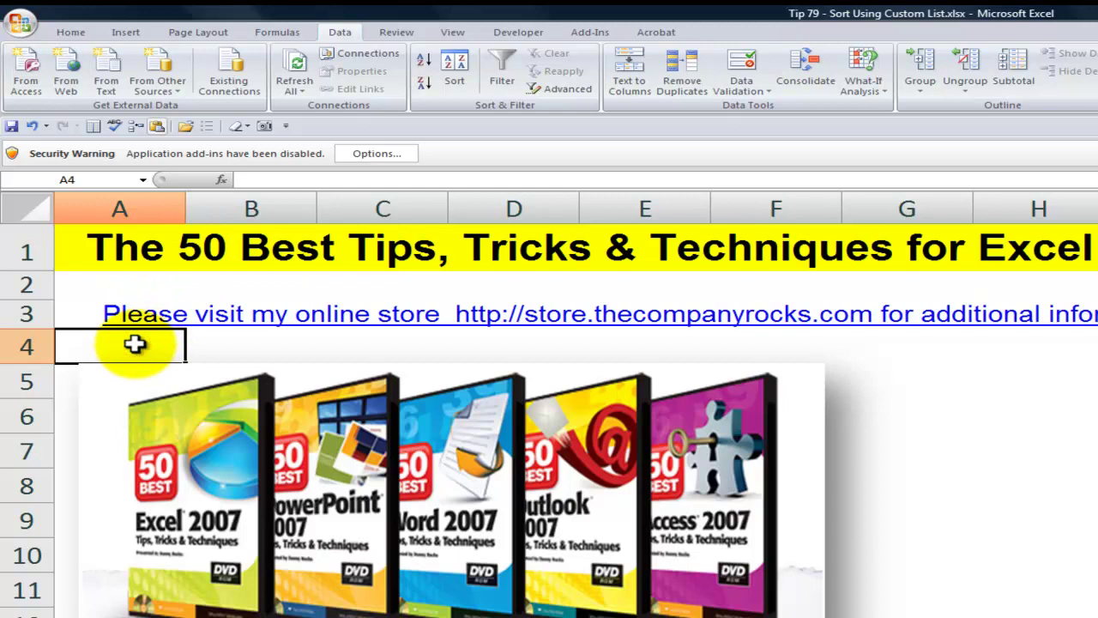
Show the 50 Best tips promotion sheet in the Sort Using Custom List workbook
left_click(174, 348)
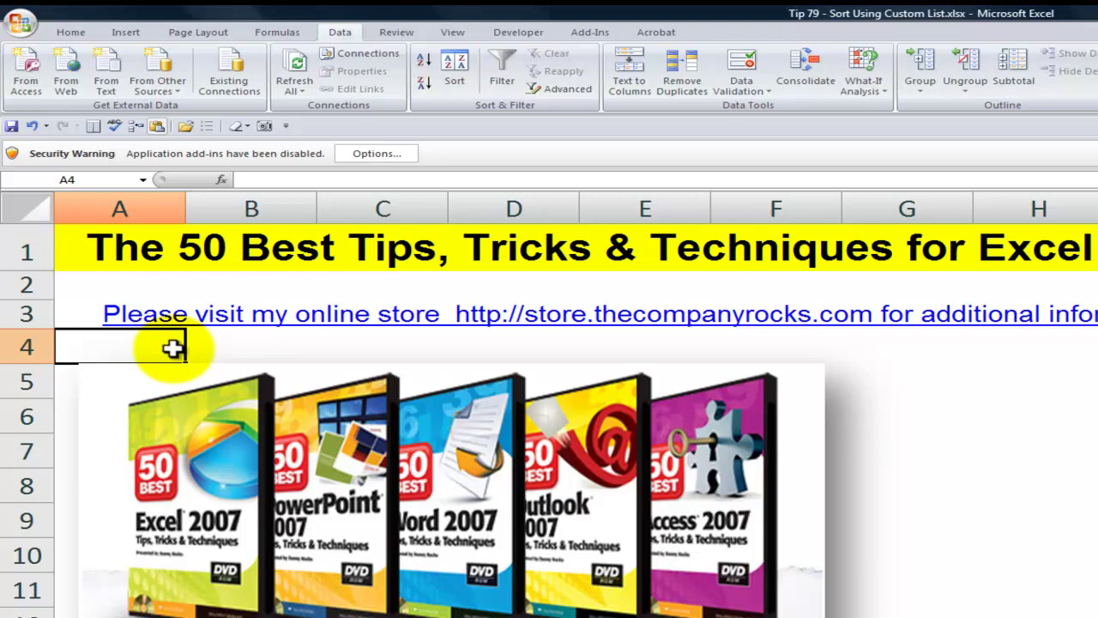